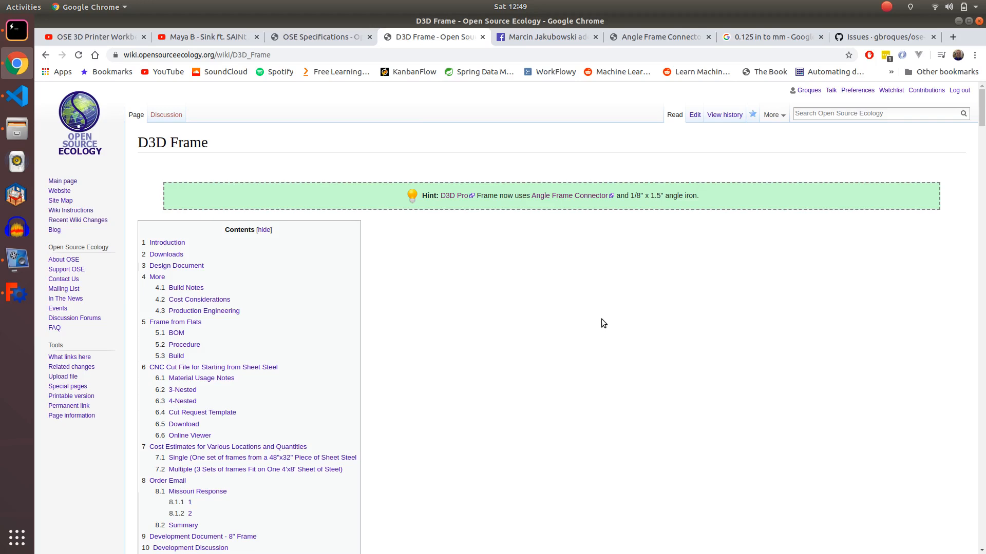
Read the D3D Frame wiki page, covering the introduction, design document, build notes and cost considerations
{"action": "scroll", "coordinate": [601, 319], "scroll_direction": "down", "scroll_amount": 7}
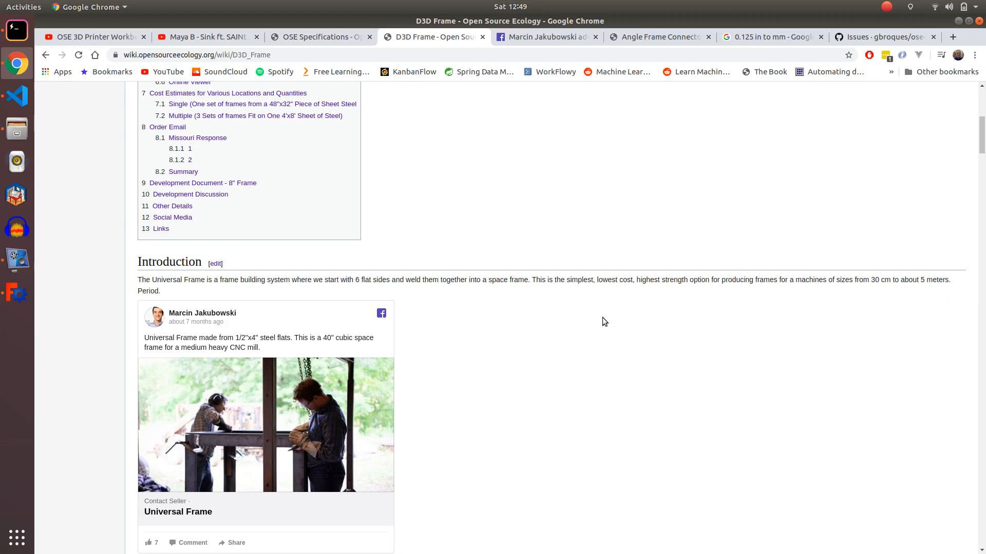
{"action": "scroll", "coordinate": [603, 317], "scroll_direction": "down", "scroll_amount": 8}
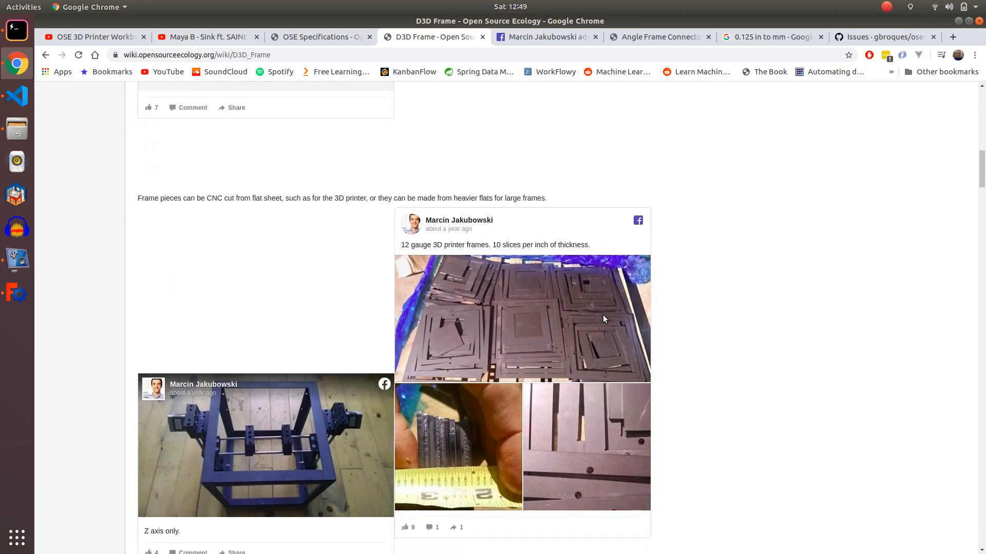
{"action": "scroll", "coordinate": [604, 319], "scroll_direction": "down", "scroll_amount": 3}
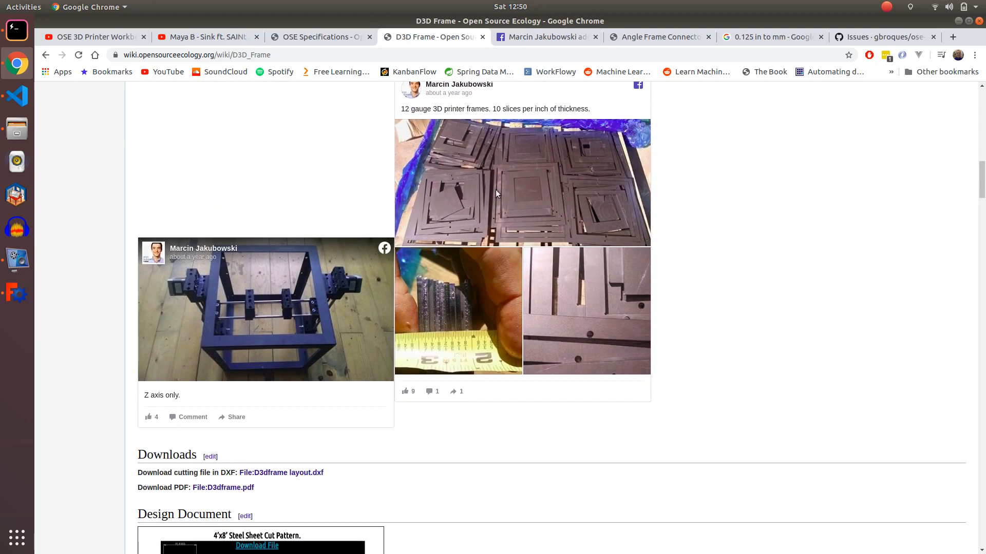
{"action": "scroll", "coordinate": [600, 199], "scroll_direction": "down", "scroll_amount": 8}
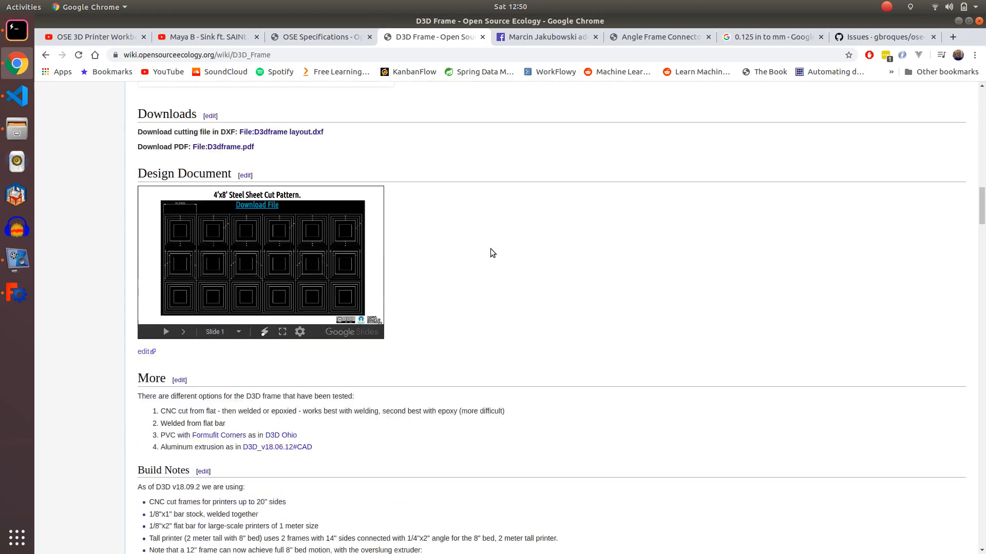
{"action": "scroll", "coordinate": [441, 353], "scroll_direction": "up", "scroll_amount": 2}
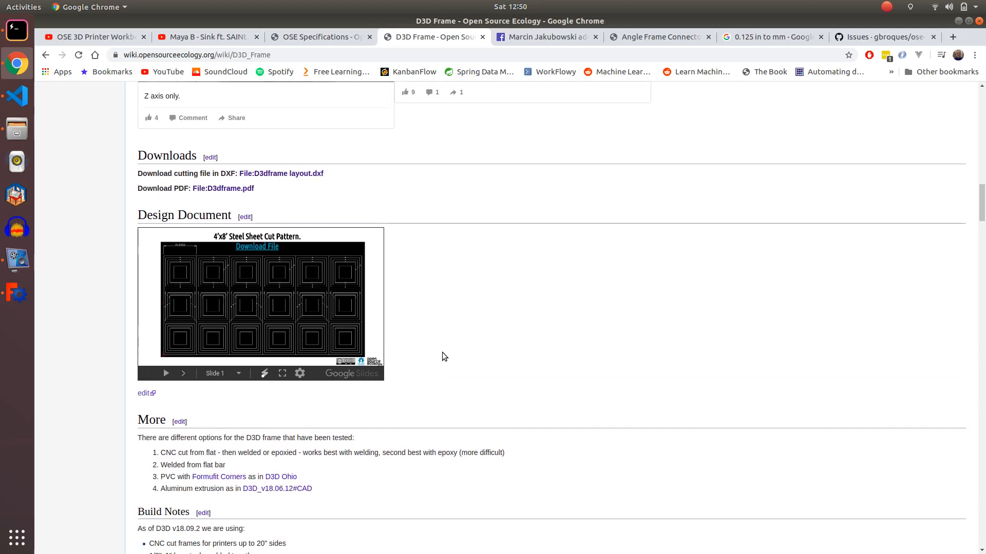
{"action": "scroll", "coordinate": [442, 354], "scroll_direction": "down", "scroll_amount": 10}
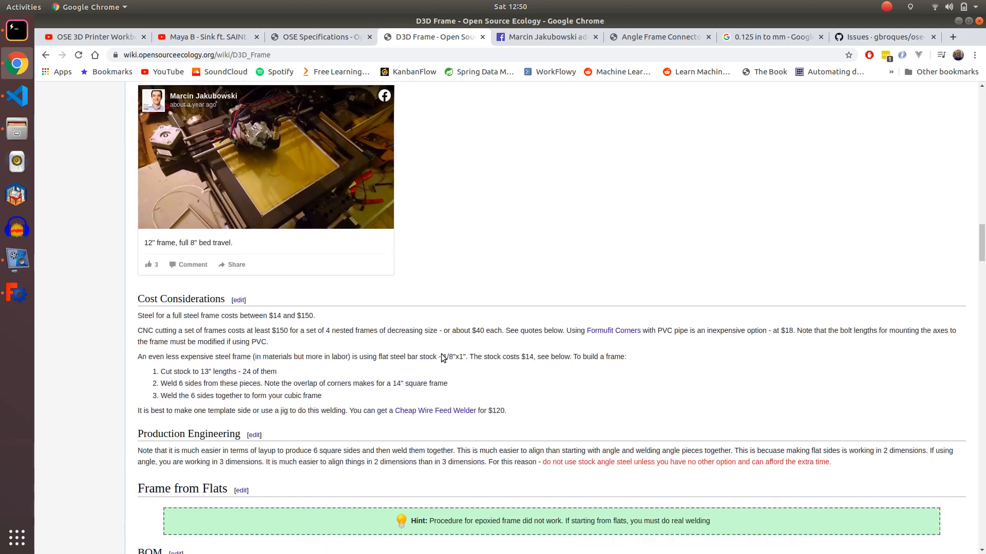
{"action": "scroll", "coordinate": [442, 354], "scroll_direction": "down", "scroll_amount": 1}
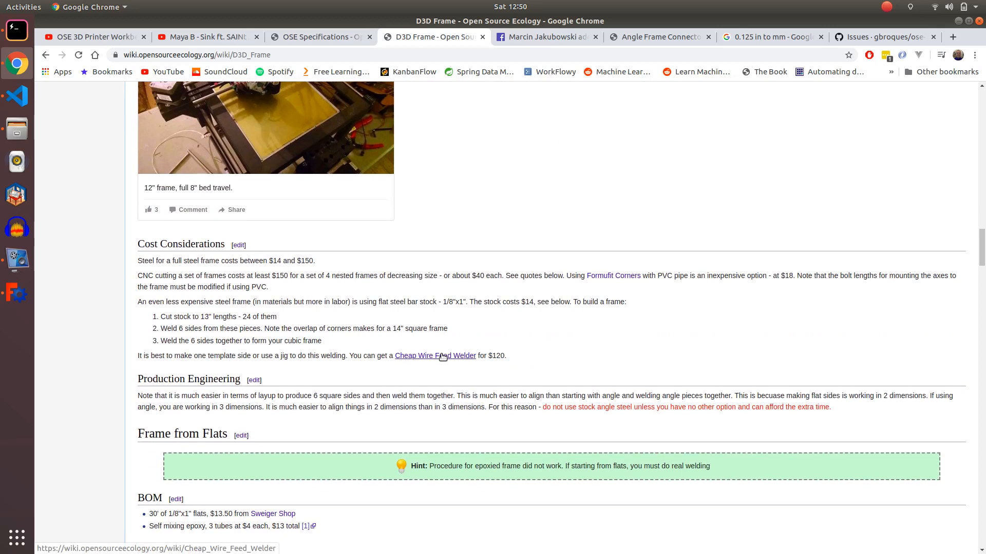
{"action": "scroll", "coordinate": [443, 356], "scroll_direction": "up", "scroll_amount": 1}
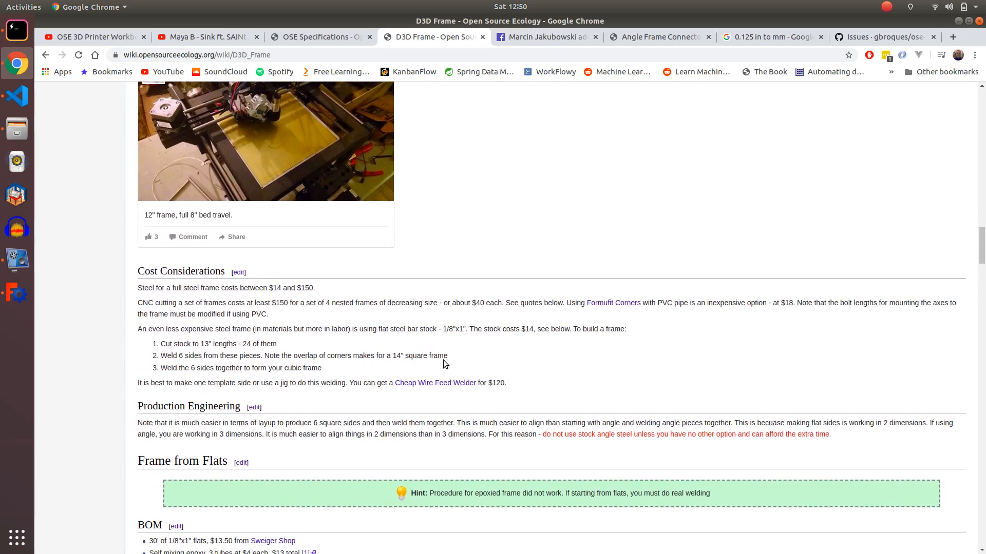
{"action": "scroll", "coordinate": [443, 359], "scroll_direction": "up", "scroll_amount": 10}
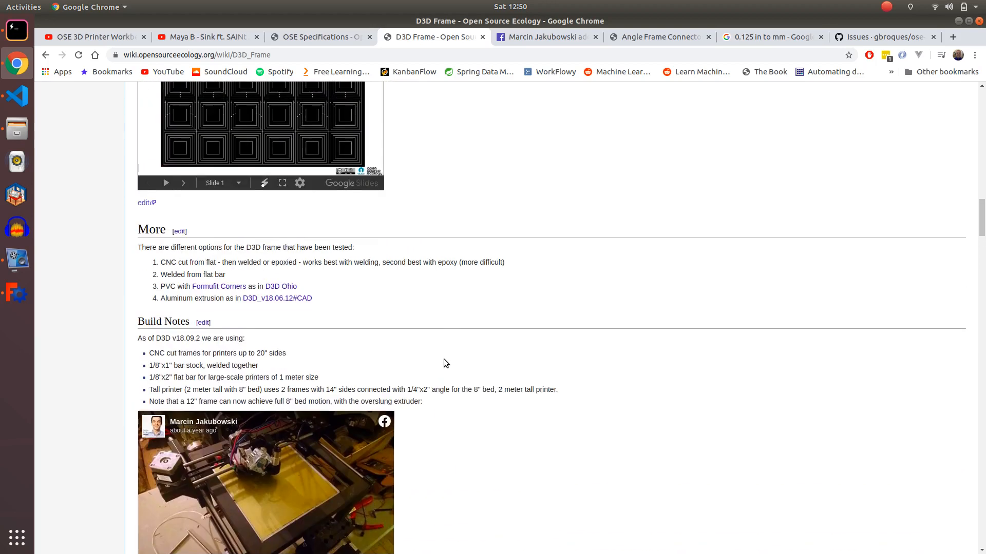
{"action": "scroll", "coordinate": [561, 134], "scroll_direction": "up", "scroll_amount": 1}
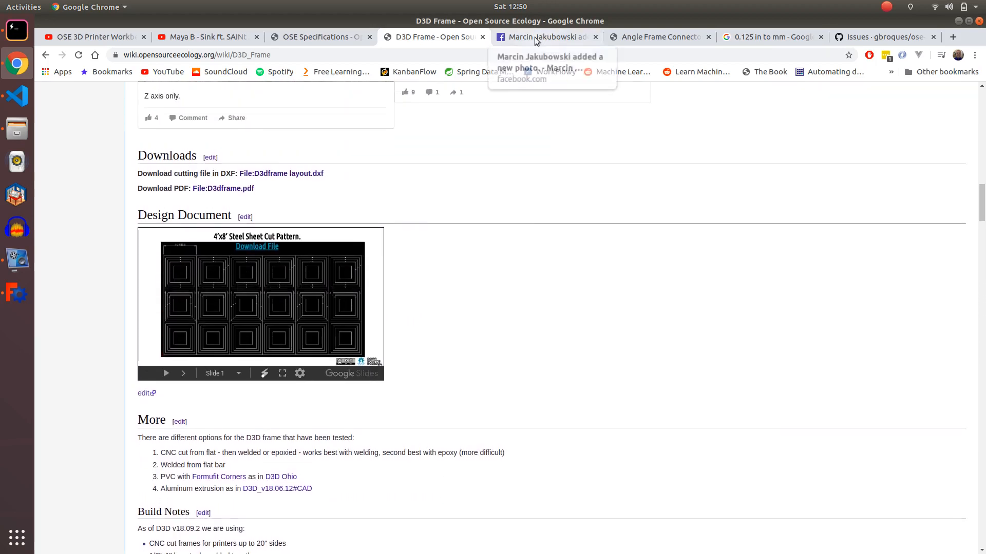
Examine the Facebook photo of the corner connector and the Angle Frame Connector page
{"action": "left_click", "coordinate": [547, 37]}
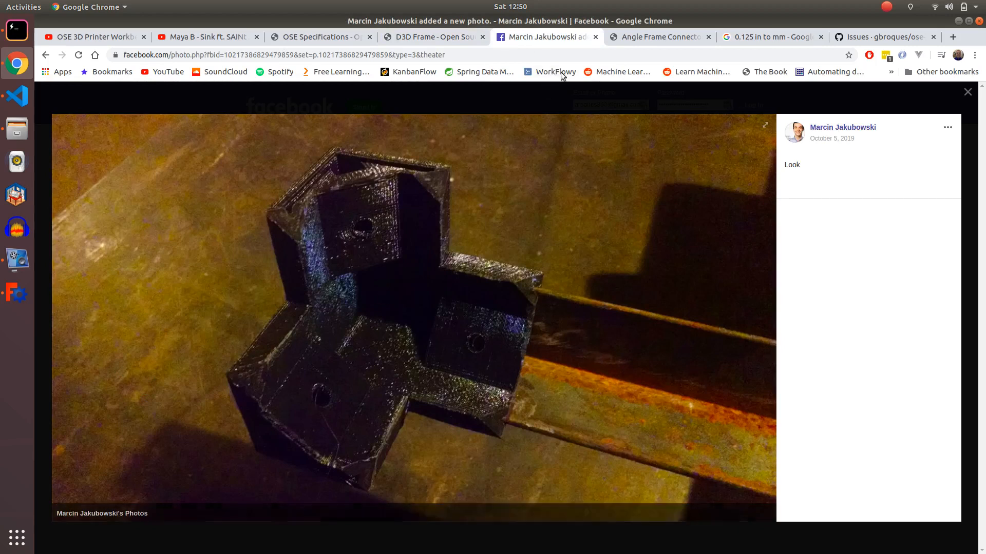
{"action": "left_click", "coordinate": [639, 41]}
{"action": "scroll", "coordinate": [423, 323], "scroll_direction": "down", "scroll_amount": 3}
{"action": "scroll", "coordinate": [422, 330], "scroll_direction": "down", "scroll_amount": 10}
{"action": "scroll", "coordinate": [422, 333], "scroll_direction": "down", "scroll_amount": 7}
Switch to FreeCAD, activate the OSE 3D Printer workbench and create a new document
{"action": "left_click", "coordinate": [21, 291]}
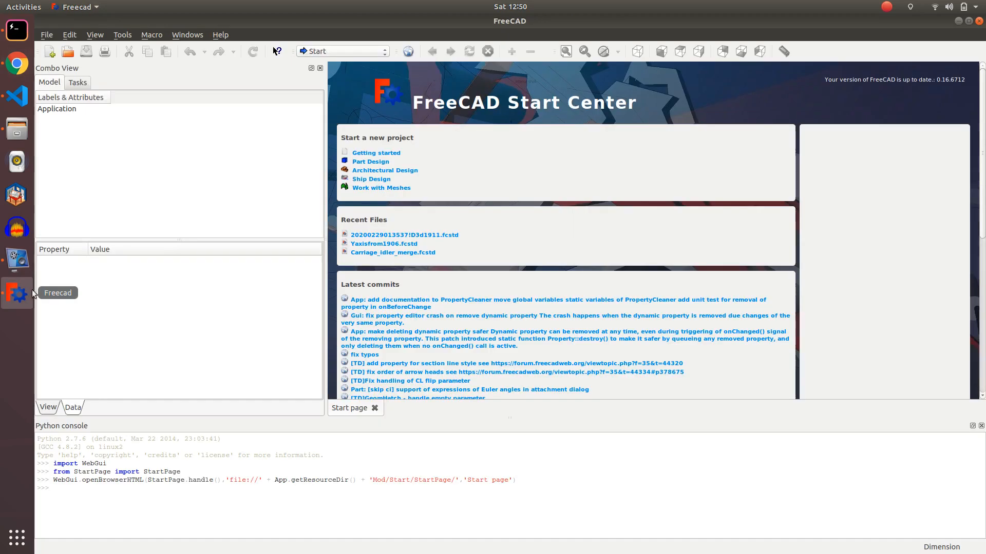
{"action": "left_click", "coordinate": [321, 51]}
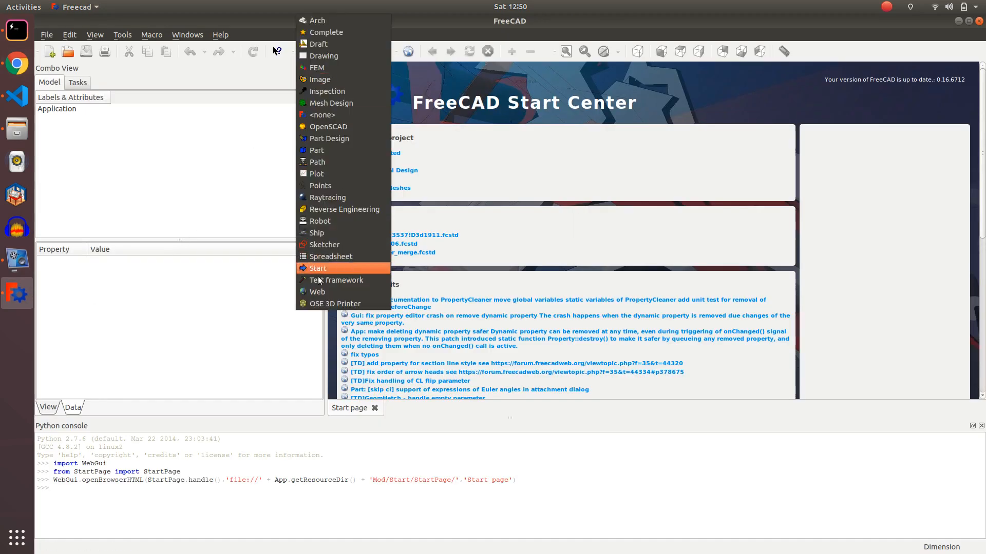
{"action": "left_click", "coordinate": [326, 305]}
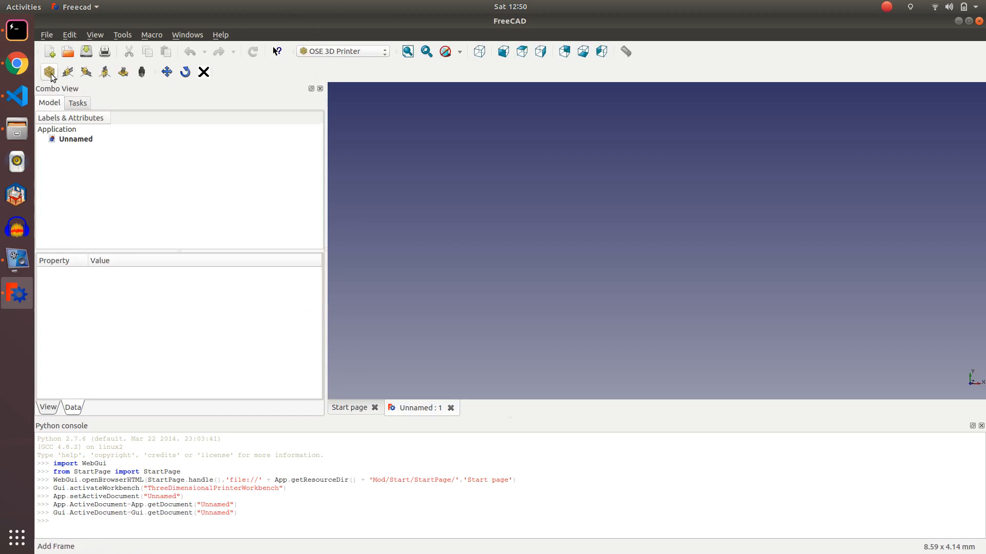
Add a frame to the document and fit it in an angled 3D view
{"action": "right_click", "coordinate": [479, 219]}
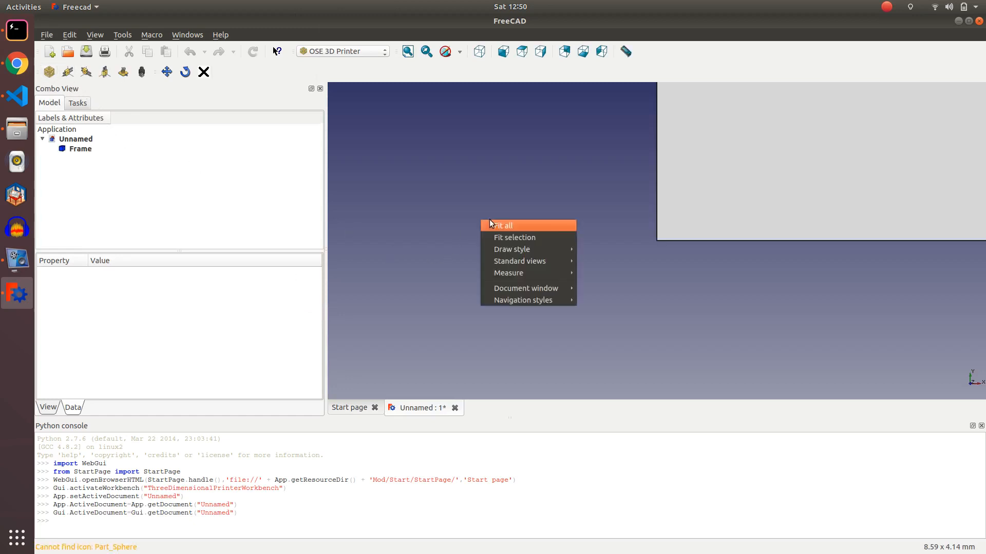
{"action": "left_click", "coordinate": [488, 221]}
{"action": "middle_click_drag", "start_coordinate": [515, 263], "coordinate": [638, 307]}
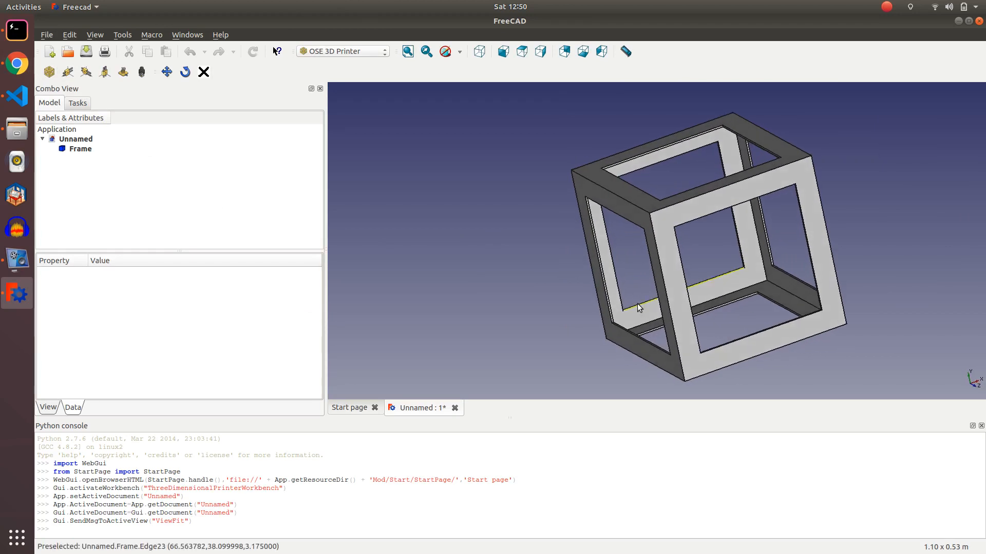
Set the frame's Has Corners property to true
{"action": "left_click", "coordinate": [673, 282]}
{"action": "left_click_drag", "start_coordinate": [91, 259], "coordinate": [121, 259]}
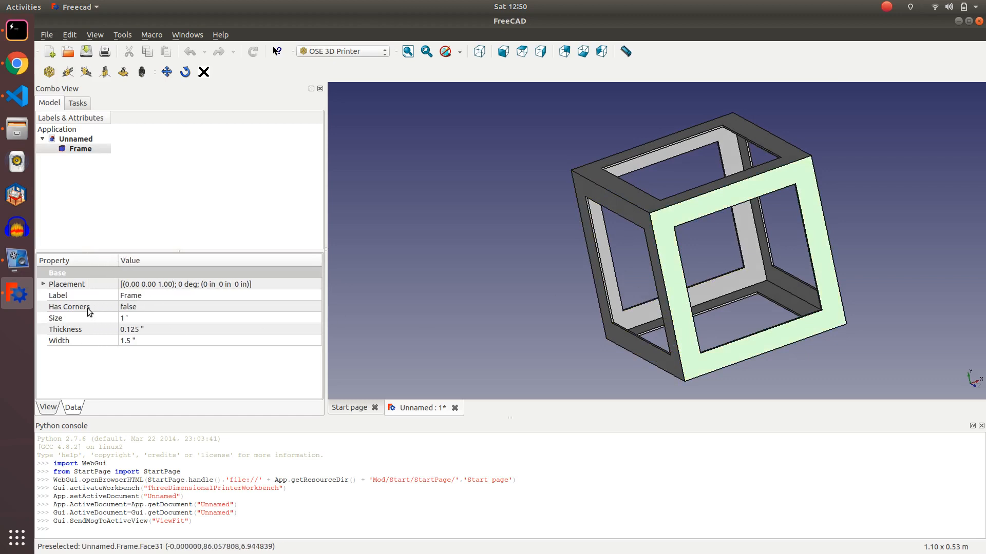
{"action": "left_click", "coordinate": [140, 307]}
{"action": "left_click", "coordinate": [139, 307]}
{"action": "left_click", "coordinate": [144, 319]}
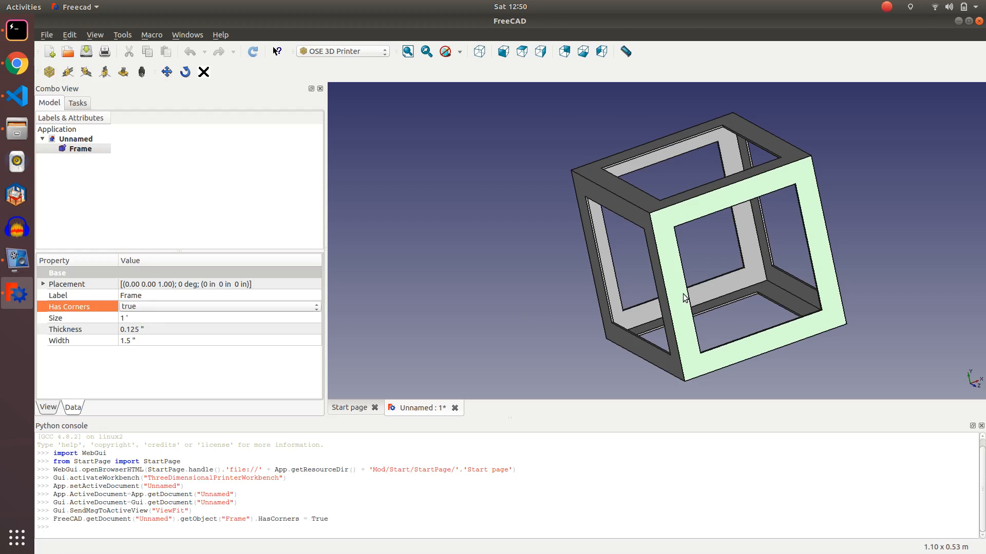
Examine the frame's angle bars and corner connectors up close from several directions
{"action": "left_click", "coordinate": [522, 51]}
{"action": "middle_click_drag", "start_coordinate": [765, 201], "coordinate": [736, 218]}
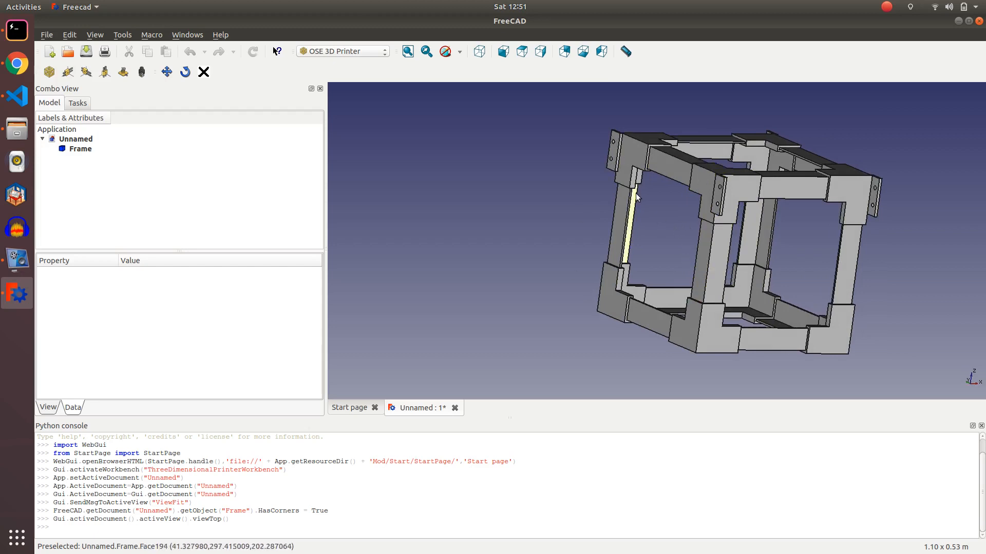
{"action": "left_click", "coordinate": [659, 169]}
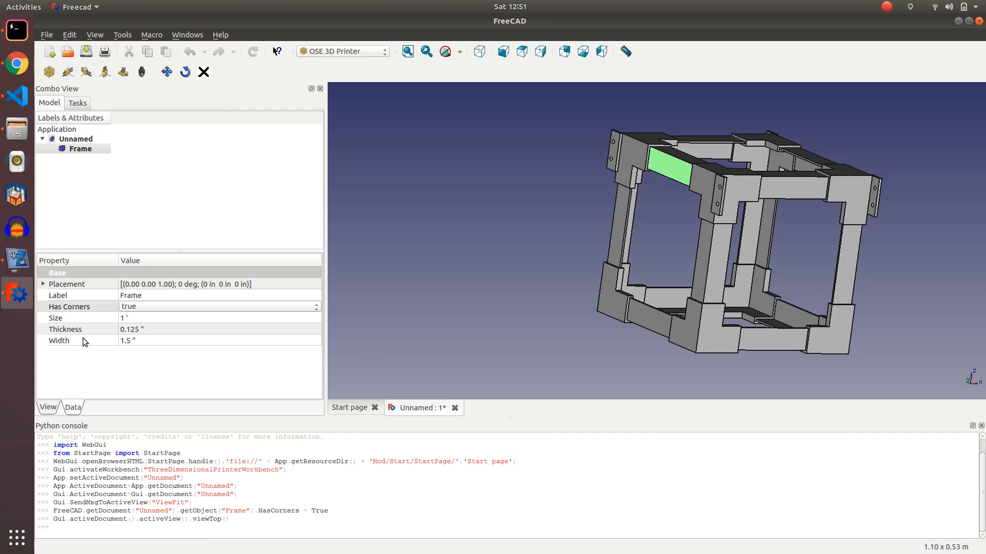
{"action": "scroll", "coordinate": [640, 244], "scroll_direction": "up", "scroll_amount": 5}
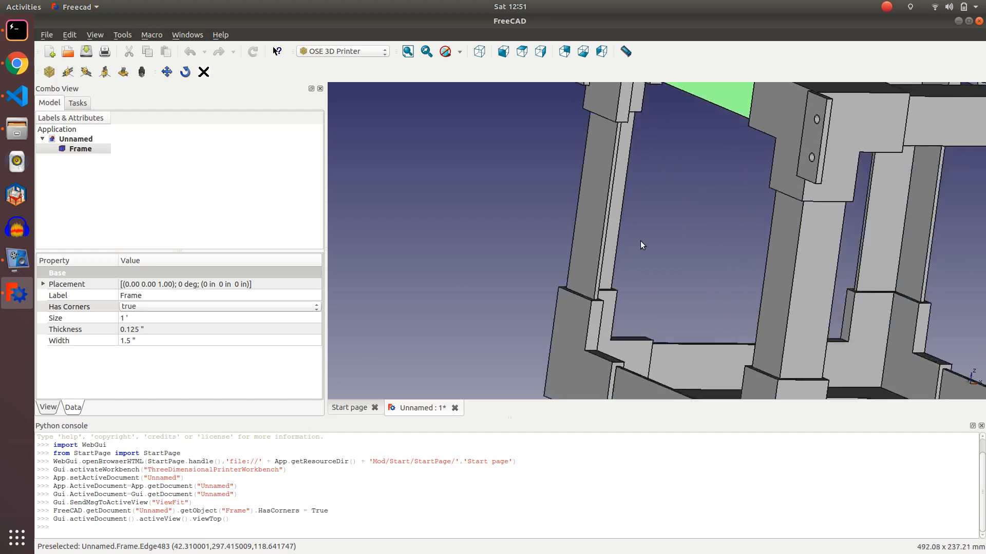
{"action": "scroll", "coordinate": [639, 241], "scroll_direction": "up", "scroll_amount": 2}
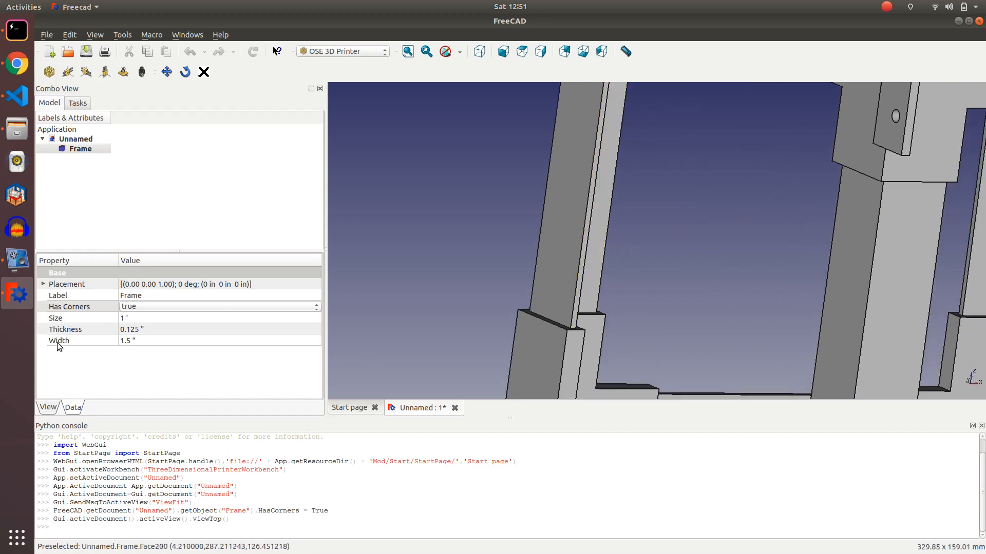
{"action": "scroll", "coordinate": [618, 246], "scroll_direction": "up", "scroll_amount": 5}
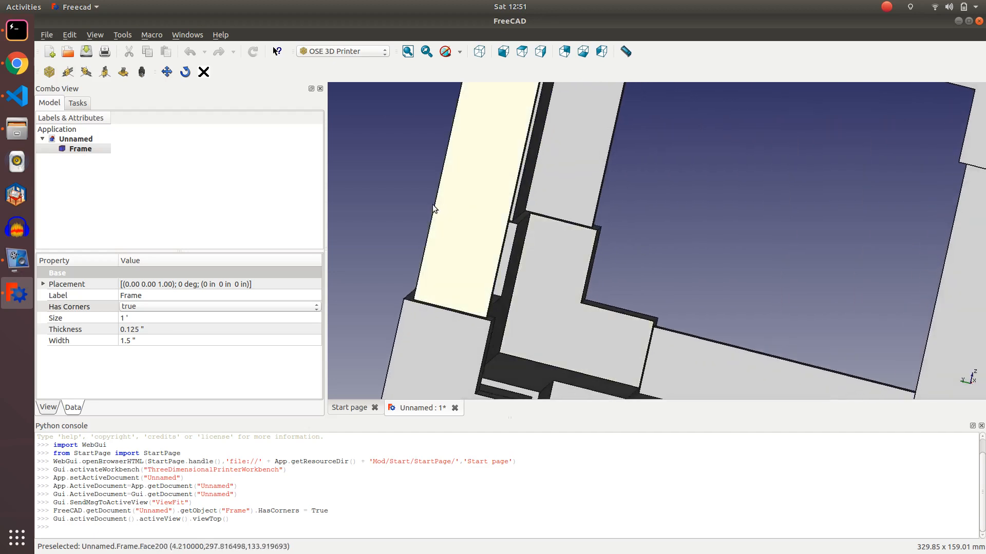
{"action": "scroll", "coordinate": [623, 277], "scroll_direction": "down", "scroll_amount": 5}
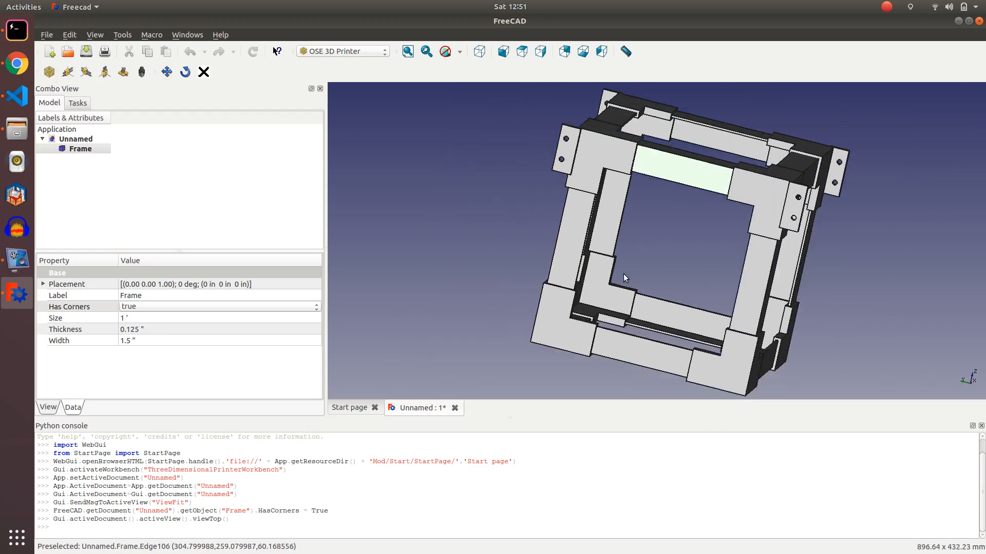
{"action": "scroll", "coordinate": [623, 277], "scroll_direction": "down", "scroll_amount": 2}
Set the cubic frame's size to 2 feet and bring the whole frame into view
{"action": "left_click", "coordinate": [603, 183]}
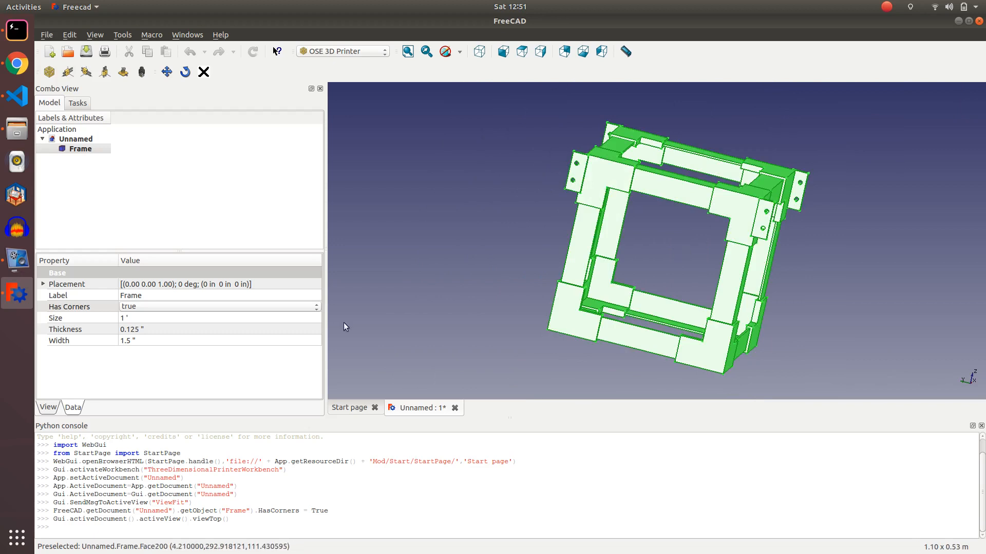
{"action": "left_click", "coordinate": [137, 317]}
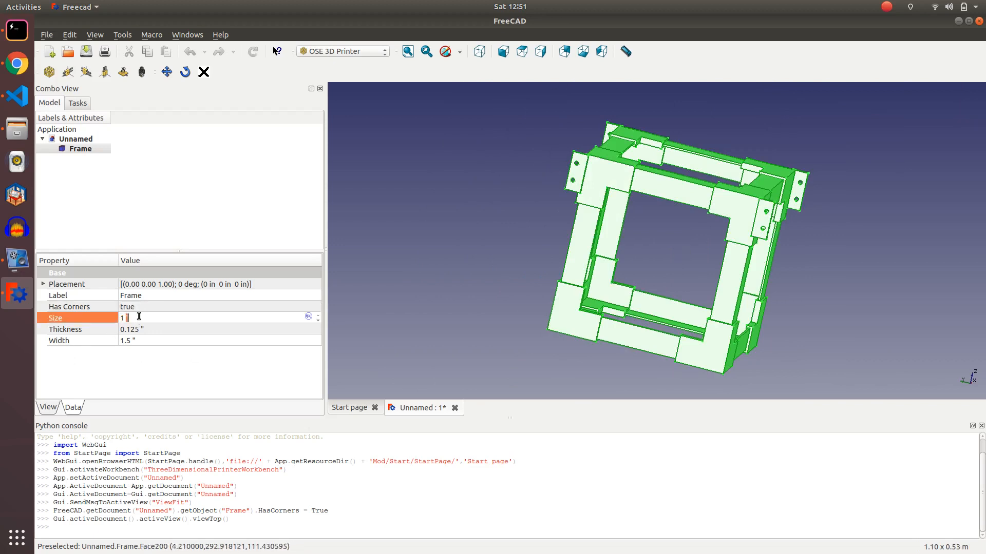
{"action": "left_click_drag", "start_coordinate": [149, 317], "coordinate": [104, 318]}
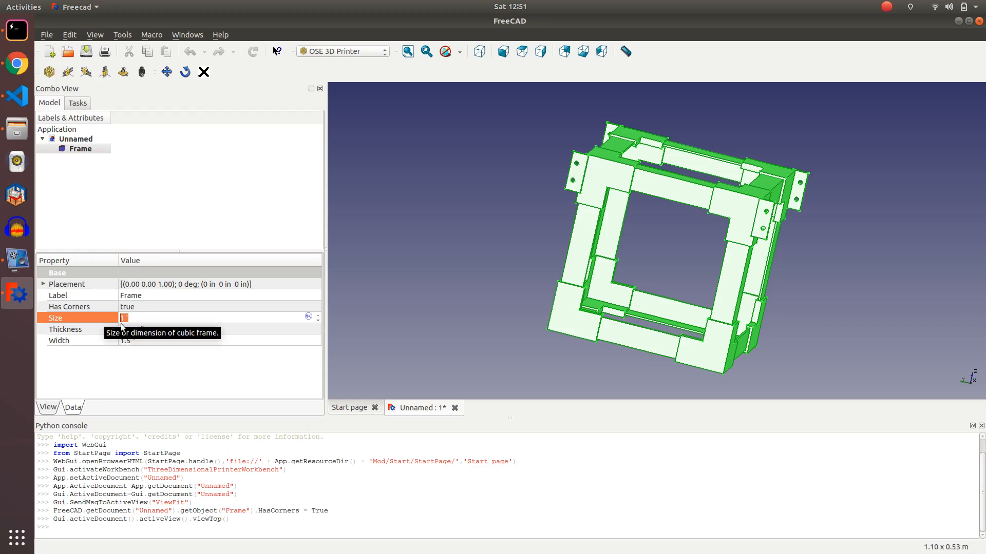
{"action": "type", "text": "2"}
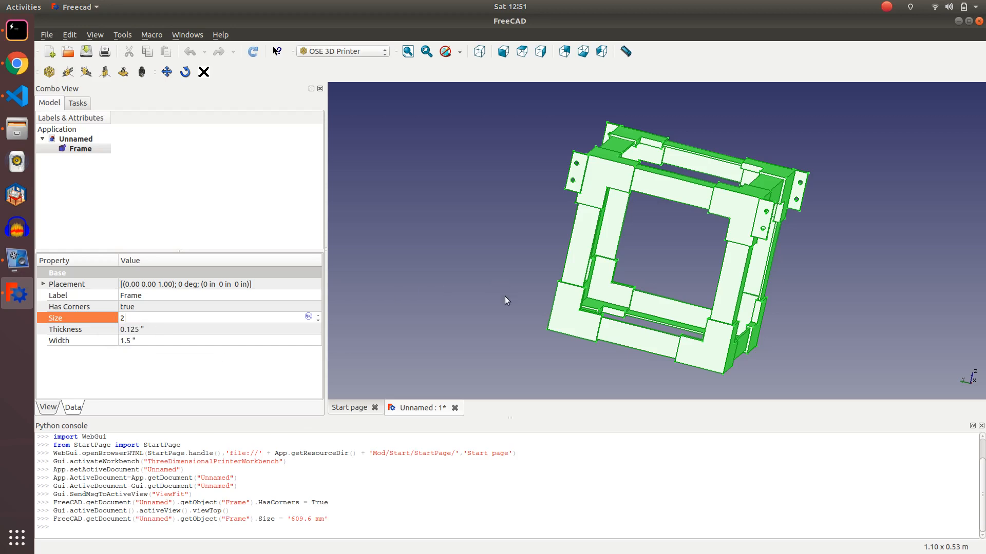
{"action": "left_click", "coordinate": [657, 291]}
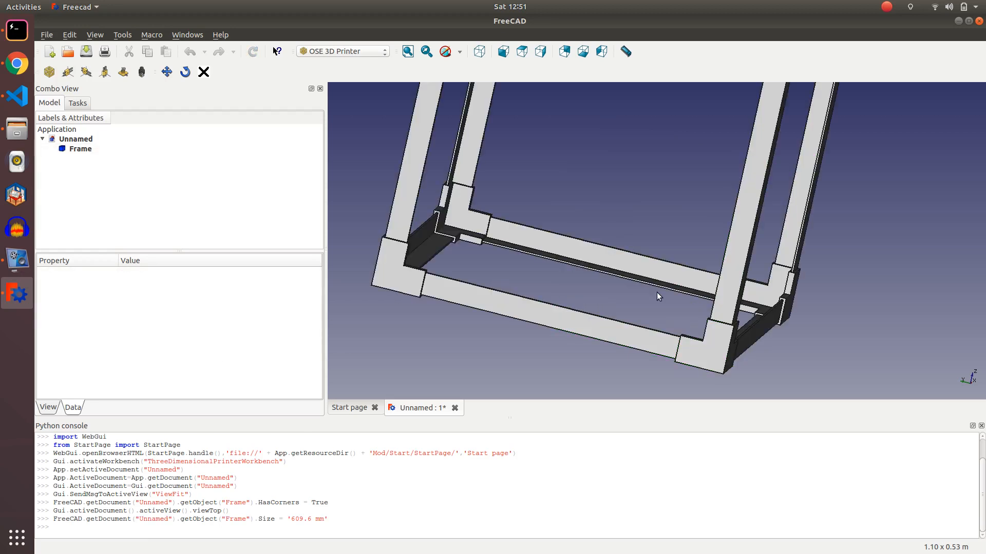
{"action": "scroll", "coordinate": [634, 267], "scroll_direction": "down", "scroll_amount": 6}
{"action": "scroll", "coordinate": [613, 184], "scroll_direction": "up", "scroll_amount": 3}
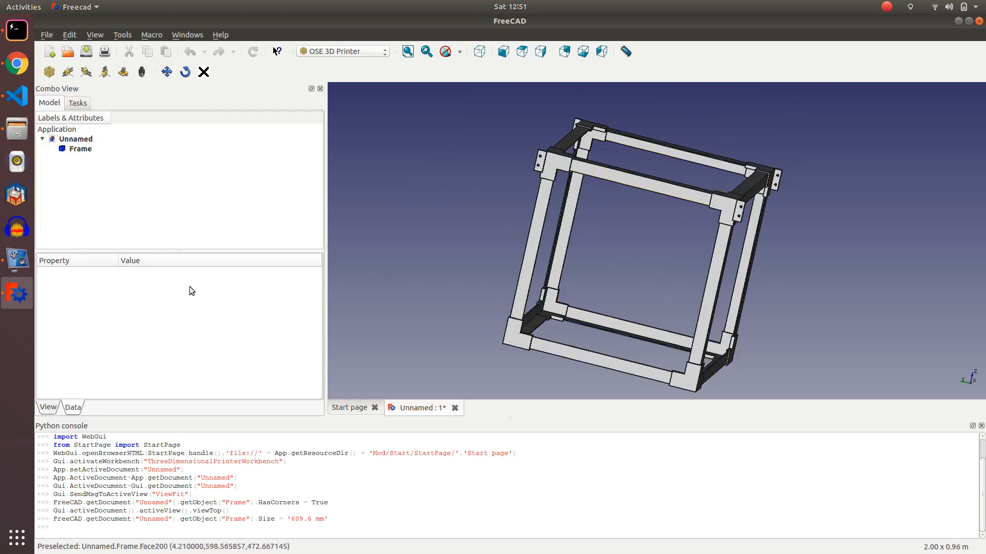
Set the frame's thickness to 0.25 inches
{"action": "left_click", "coordinate": [575, 190]}
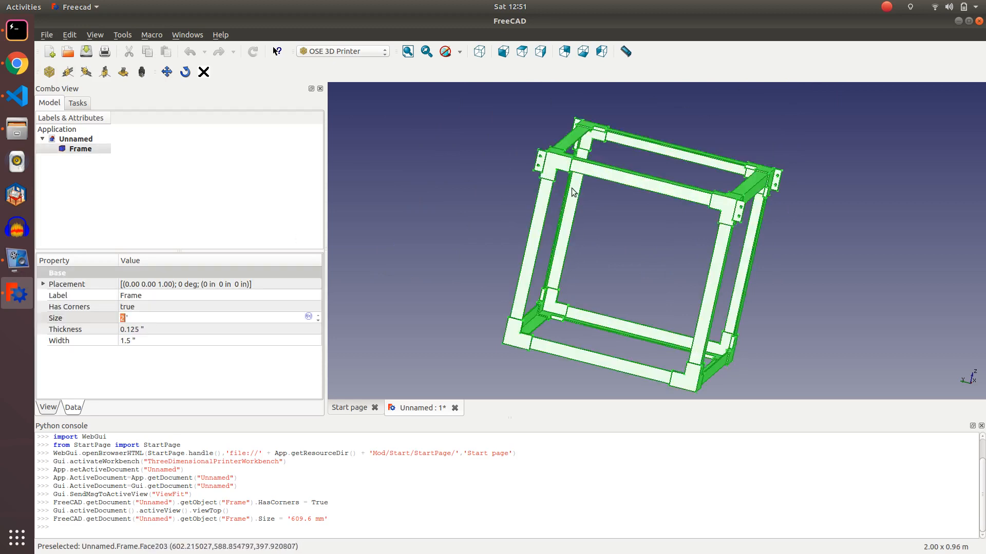
{"action": "left_click", "coordinate": [151, 329]}
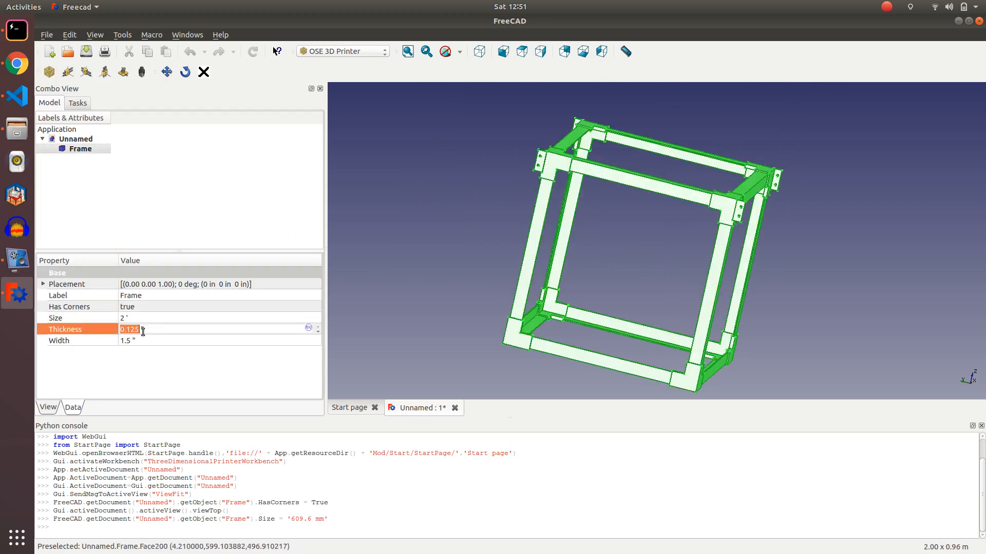
{"action": "left_click_drag", "start_coordinate": [143, 329], "coordinate": [133, 327]}
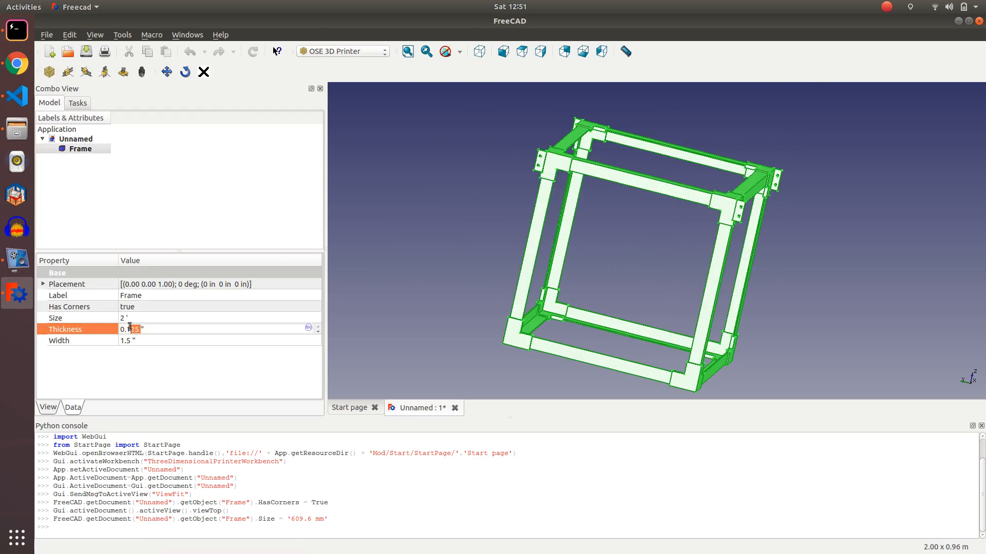
{"action": "key", "text": "BackSpace"}
{"action": "key", "text": "BackSpace"}
{"action": "type", "text": "25"}
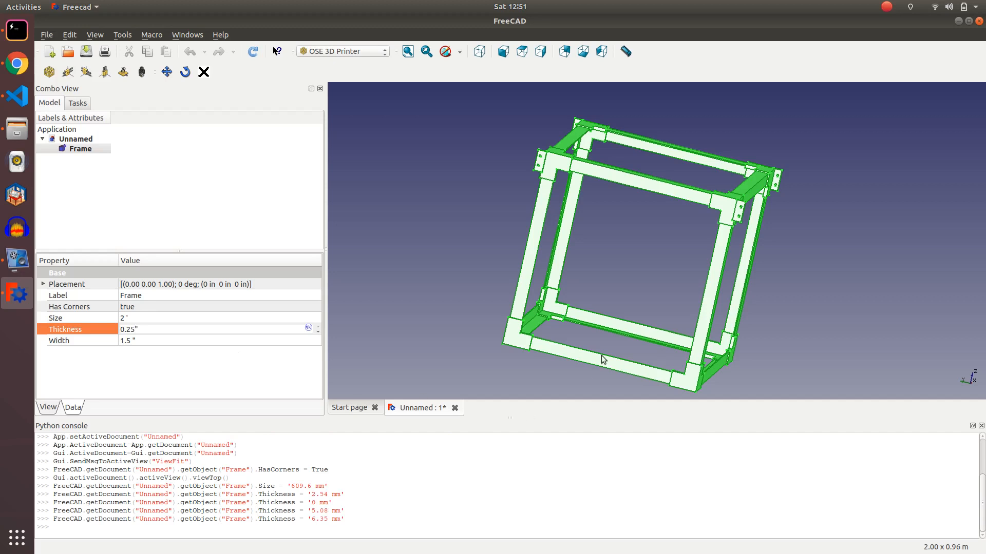
Set the frame's width to 3 inches and view the widened bars from another angle
{"action": "left_click", "coordinate": [150, 337]}
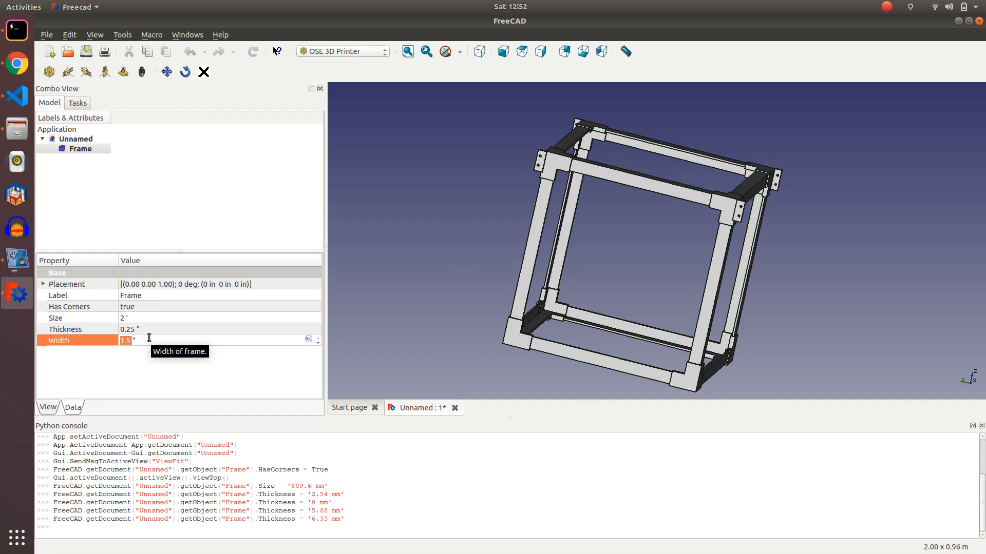
{"action": "type", "text": "3"}
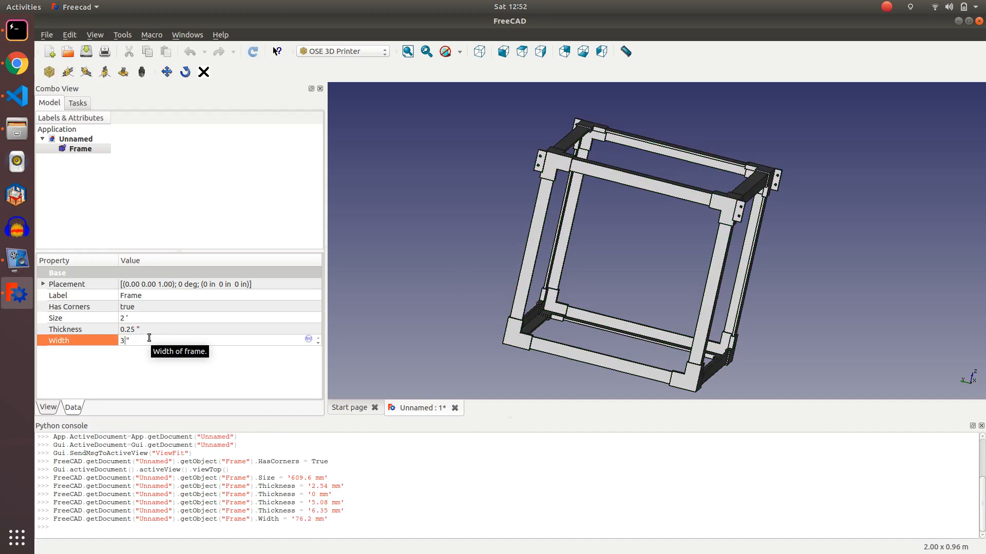
{"action": "left_click", "coordinate": [583, 289]}
{"action": "middle_click_drag", "start_coordinate": [514, 261], "coordinate": [564, 288]}
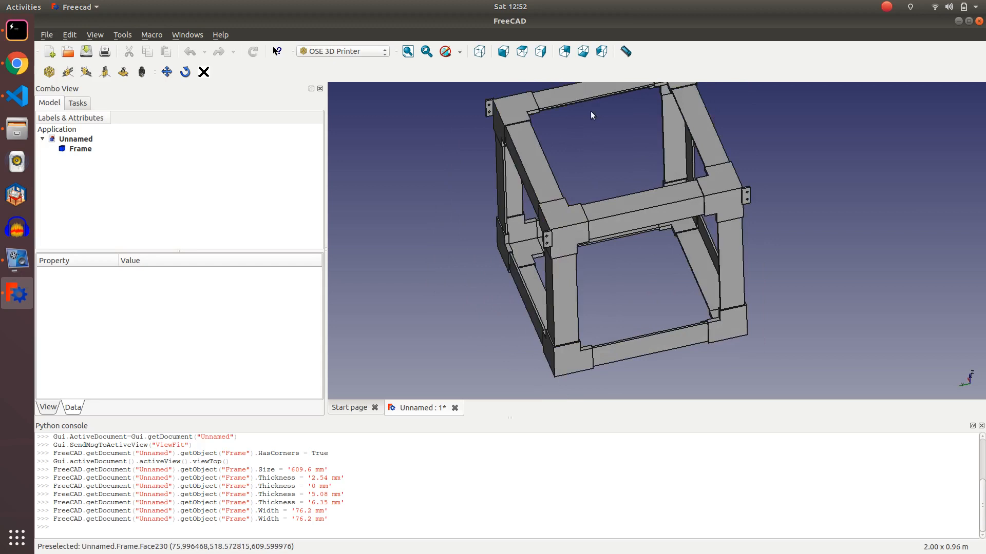
Examine the frame from the front, picking individual bar and corner connector faces in turn
{"action": "left_click", "coordinate": [503, 51]}
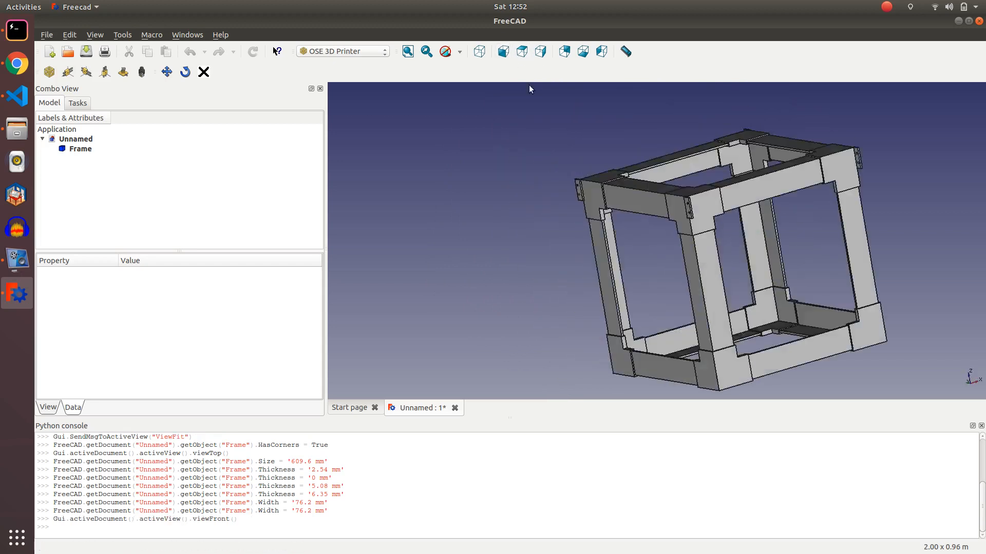
{"action": "left_click", "coordinate": [727, 199]}
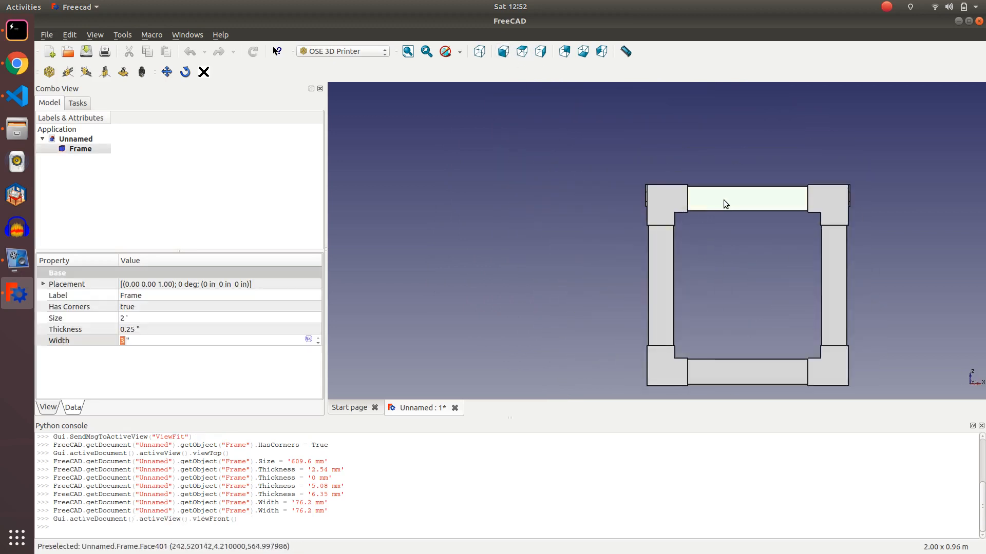
{"action": "left_click", "coordinate": [660, 245]}
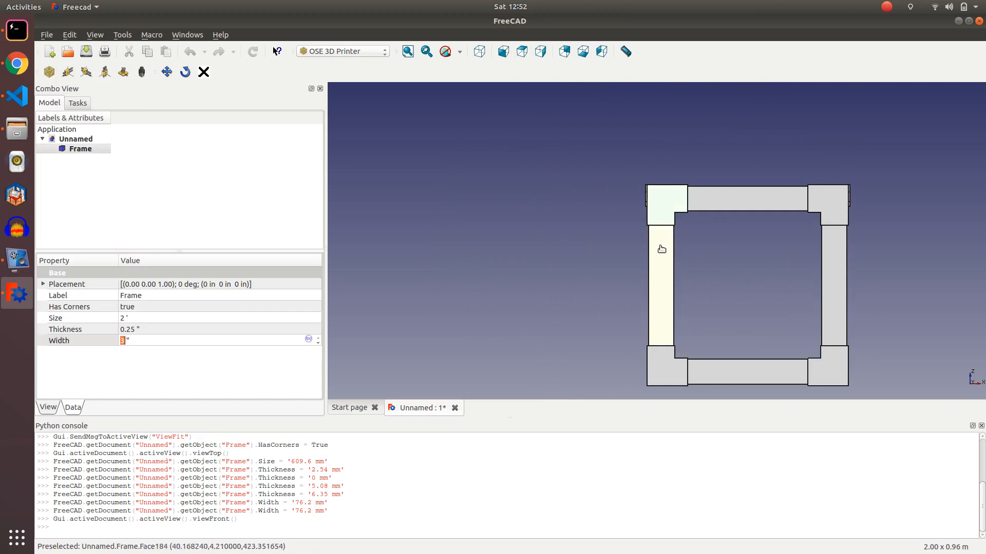
{"action": "left_click", "coordinate": [667, 369]}
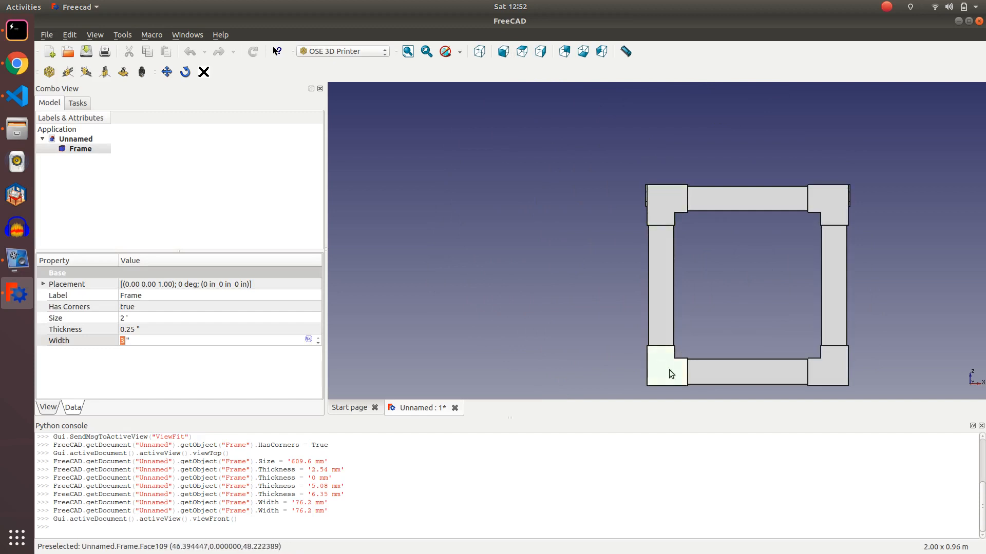
{"action": "left_click", "coordinate": [732, 371]}
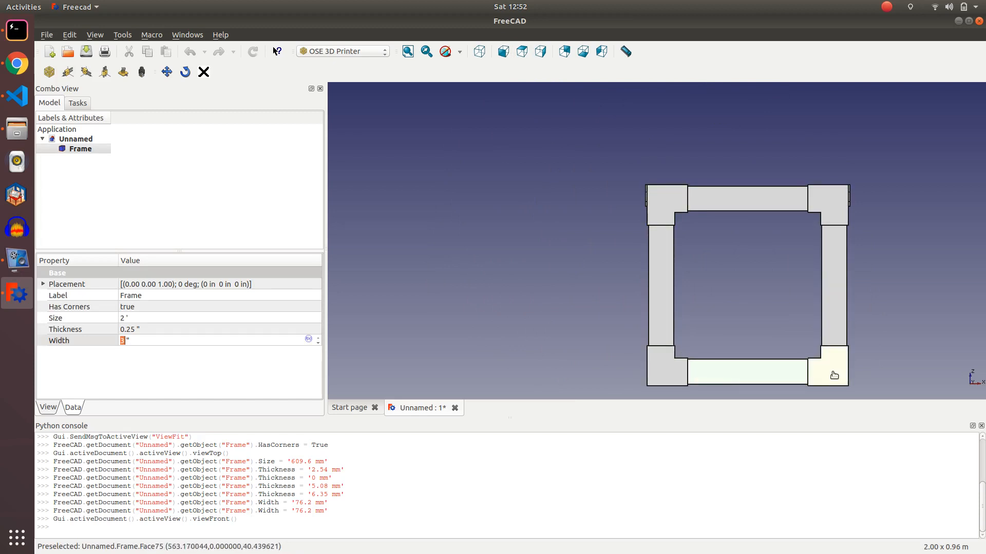
{"action": "left_click", "coordinate": [830, 372]}
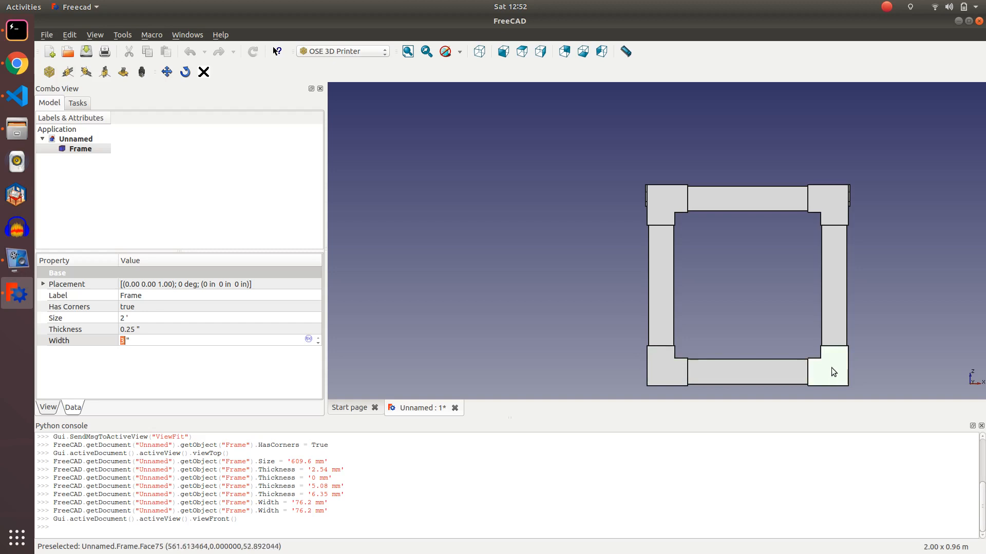
Add a universal Z axis to the front side of the frame
{"action": "left_click", "coordinate": [106, 75]}
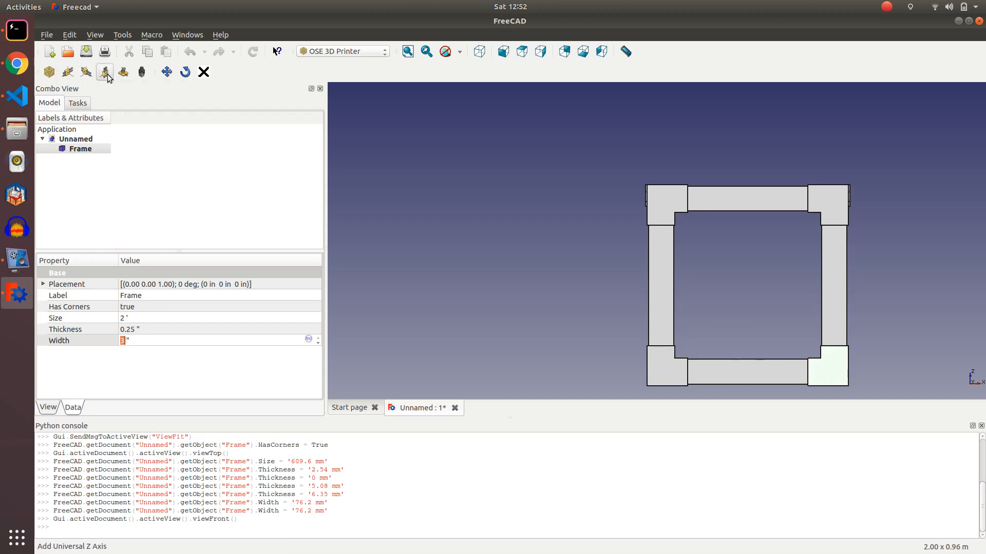
{"action": "scroll", "coordinate": [667, 259], "scroll_direction": "up", "scroll_amount": 2}
{"action": "middle_click_drag", "start_coordinate": [678, 266], "coordinate": [671, 311]}
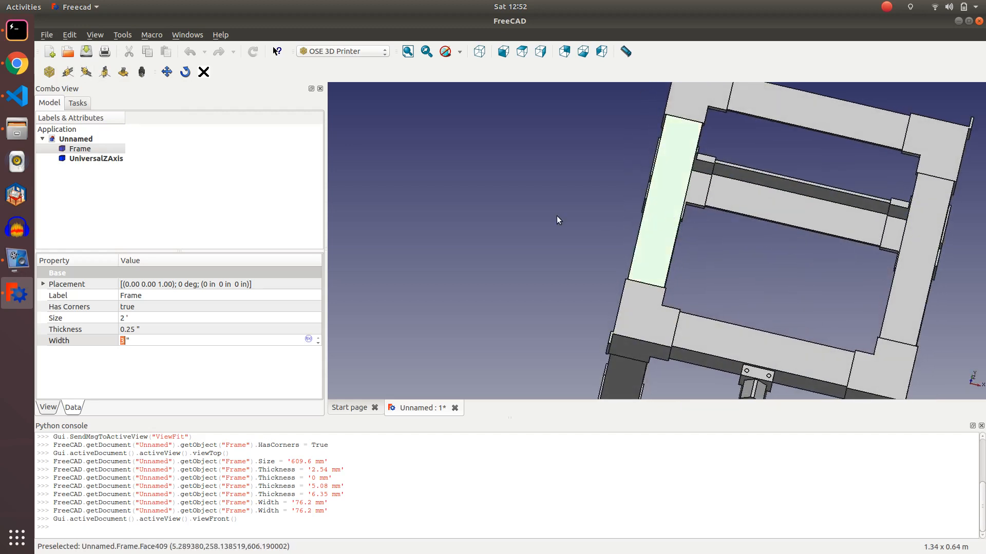
Add a universal X axis across the frame's top and check its end pieces up close
{"action": "left_click", "coordinate": [67, 72]}
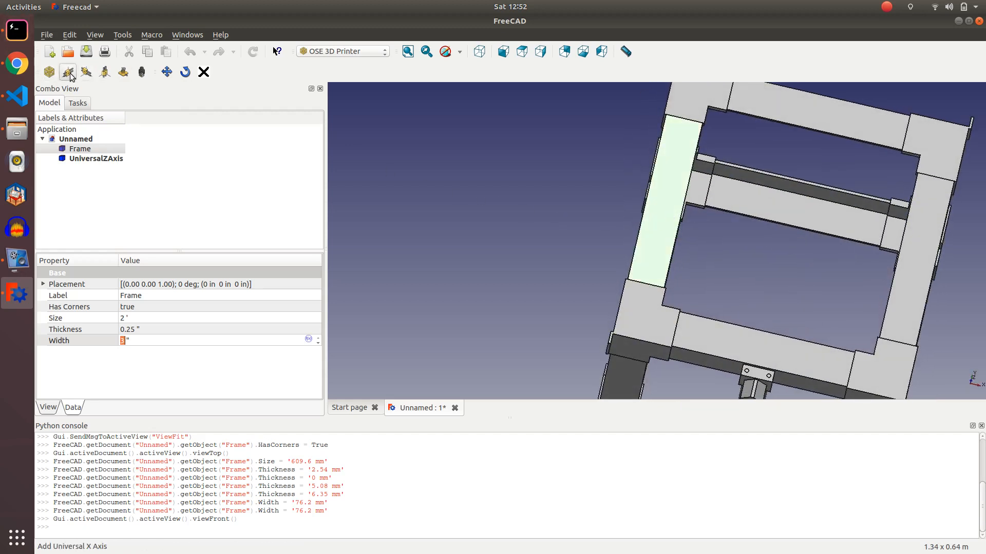
{"action": "middle_click_drag", "start_coordinate": [515, 327], "coordinate": [753, 300]}
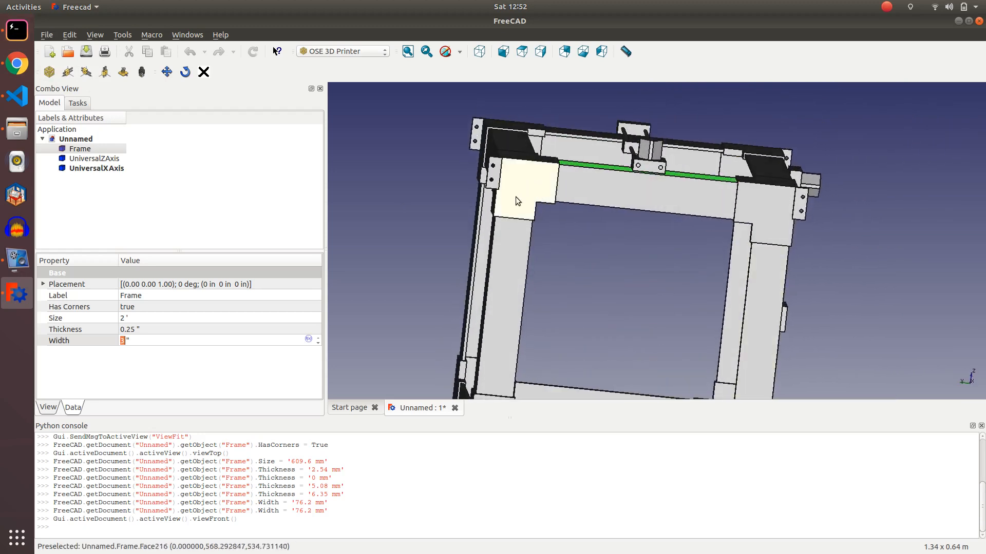
{"action": "scroll", "coordinate": [490, 177], "scroll_direction": "up", "scroll_amount": 3}
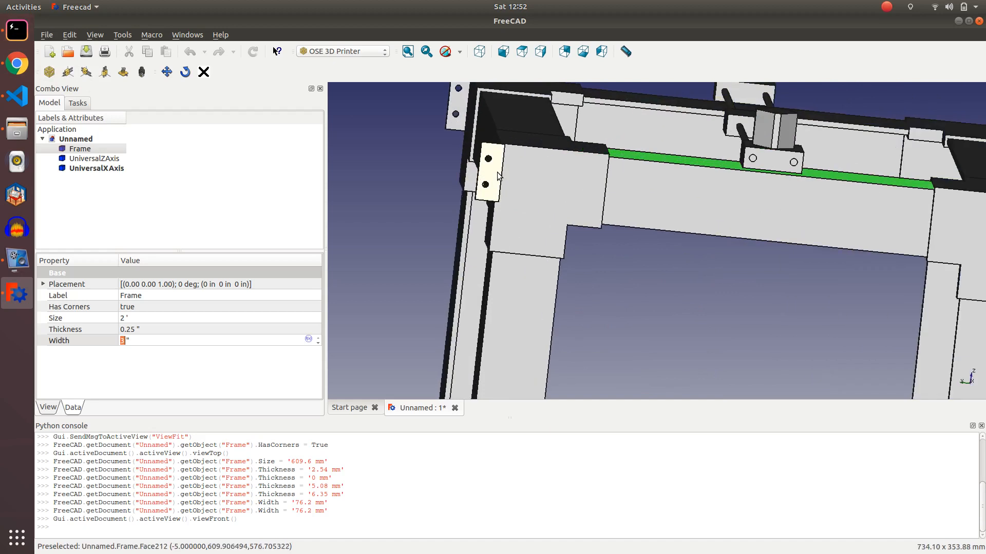
{"action": "scroll", "coordinate": [488, 176], "scroll_direction": "up", "scroll_amount": 2}
{"action": "scroll", "coordinate": [484, 169], "scroll_direction": "down", "scroll_amount": 3}
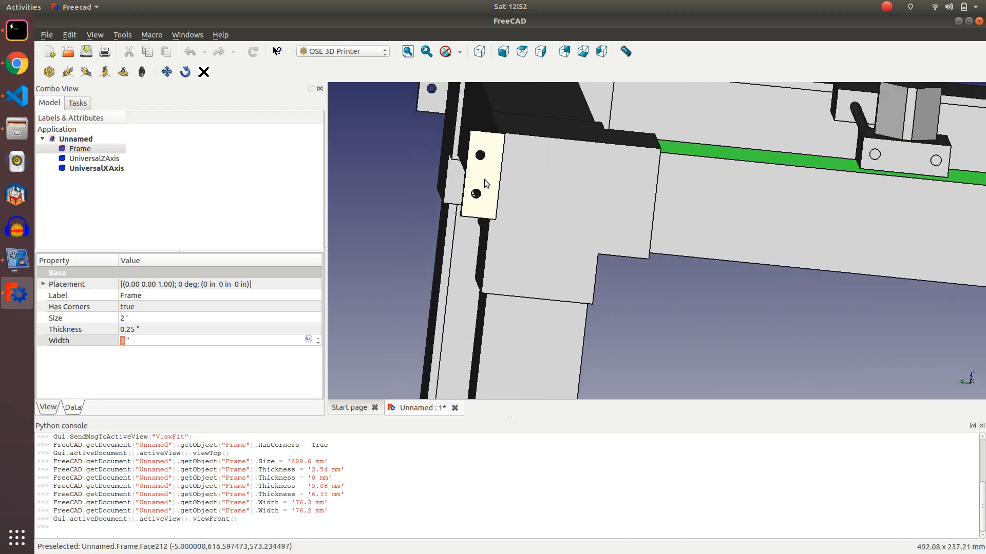
{"action": "scroll", "coordinate": [484, 179], "scroll_direction": "down", "scroll_amount": 3}
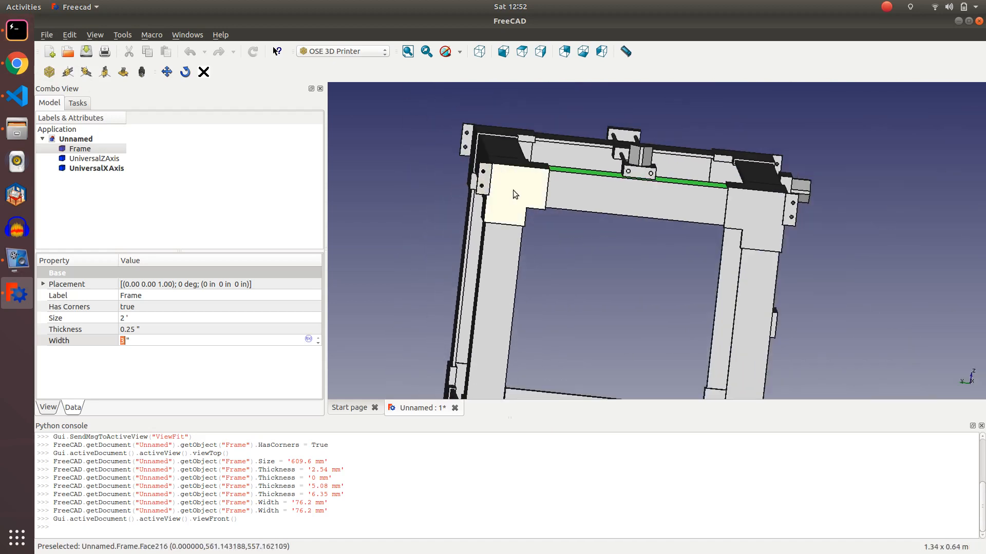
Add a universal Y axis along the upper bar on the frame's left side
{"action": "left_click", "coordinate": [86, 75]}
{"action": "scroll", "coordinate": [801, 216], "scroll_direction": "up", "scroll_amount": 3}
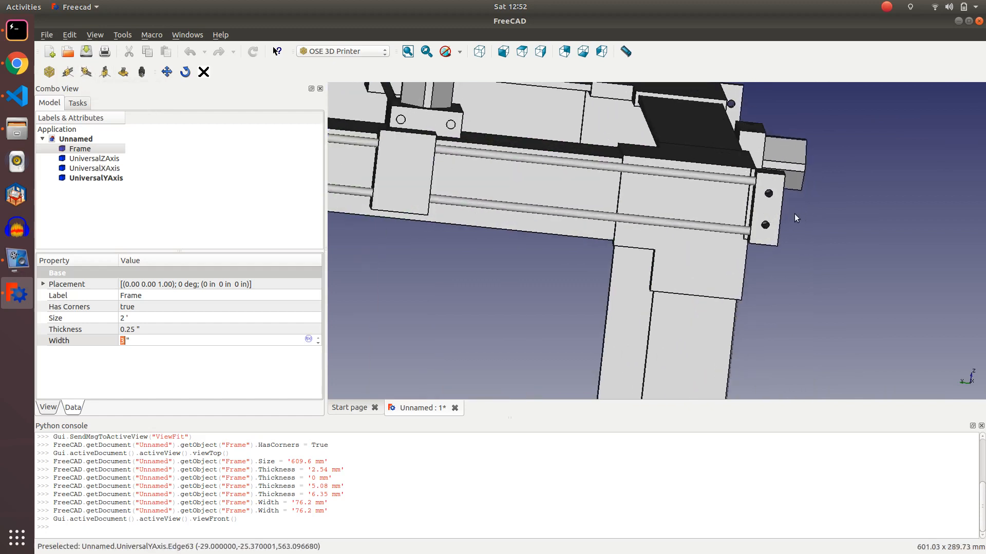
{"action": "scroll", "coordinate": [759, 214], "scroll_direction": "down", "scroll_amount": 5}
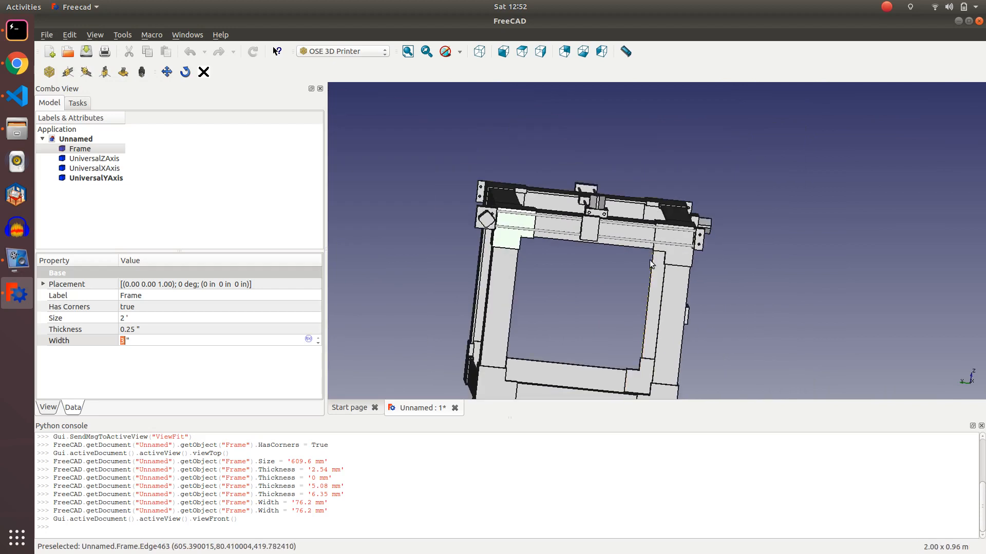
{"action": "scroll", "coordinate": [480, 269], "scroll_direction": "down", "scroll_amount": 1}
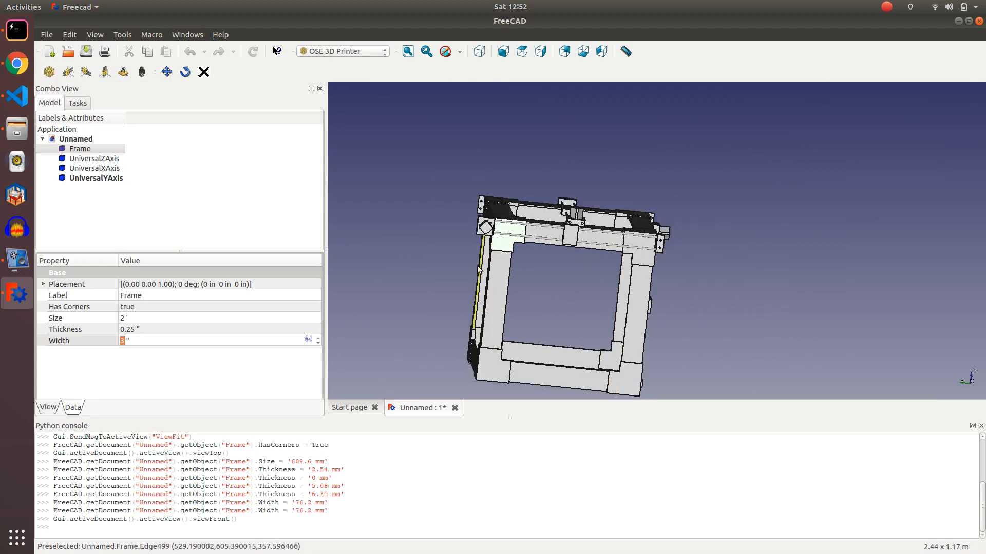
Add a second universal Z axis on the rear side of the frame, opposite the first one
{"action": "scroll", "coordinate": [480, 269], "scroll_direction": "down", "scroll_amount": 3}
{"action": "middle_click_drag", "start_coordinate": [480, 269], "coordinate": [545, 318]}
{"action": "left_click", "coordinate": [545, 318]}
{"action": "left_click", "coordinate": [545, 319]}
{"action": "left_click", "coordinate": [524, 327]}
{"action": "left_click", "coordinate": [524, 323]}
{"action": "scroll", "coordinate": [547, 371], "scroll_direction": "up", "scroll_amount": 1}
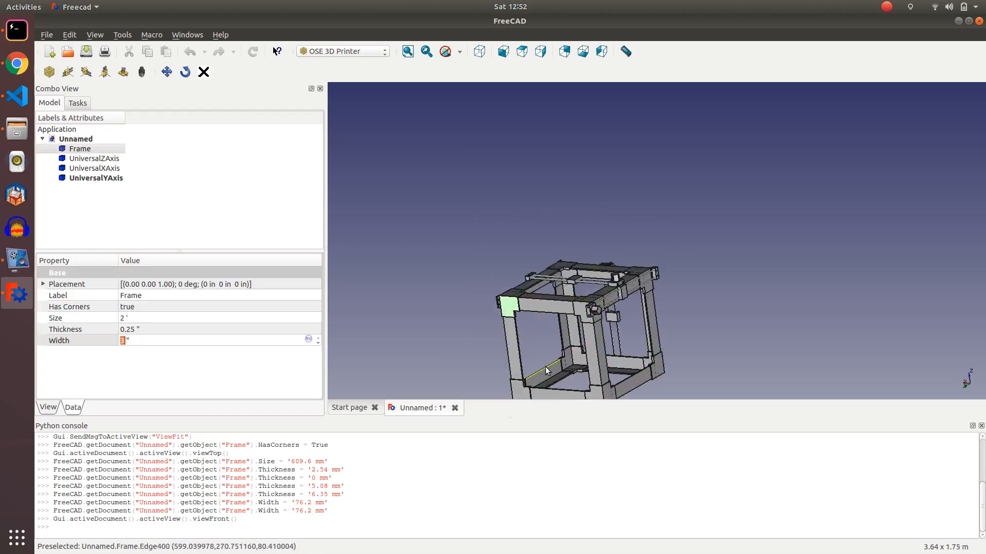
{"action": "scroll", "coordinate": [547, 370], "scroll_direction": "up", "scroll_amount": 2}
{"action": "middle_click_drag", "start_coordinate": [501, 286], "coordinate": [701, 268]}
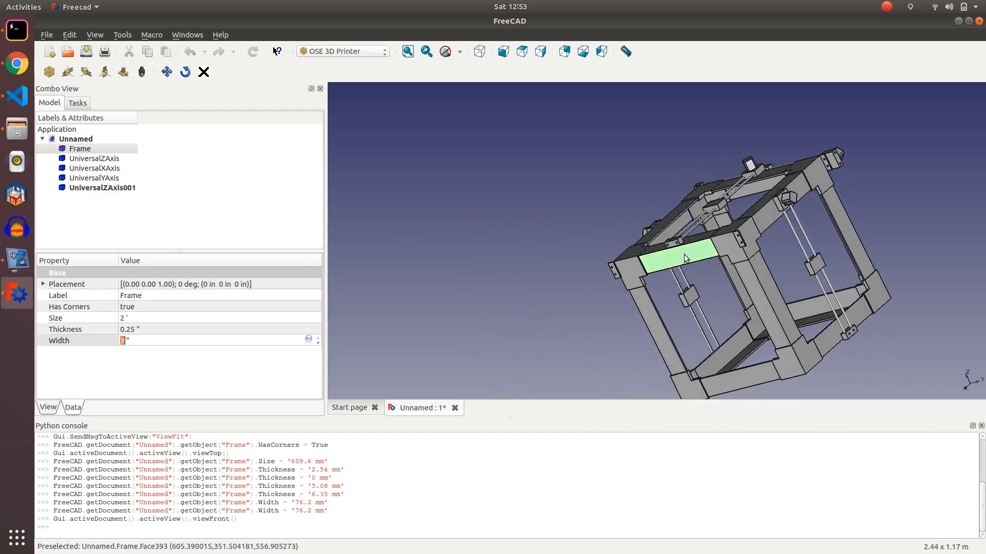
Add a second universal Y axis along the selected upper bar, opposite the first Y axis
{"action": "left_click", "coordinate": [86, 73]}
{"action": "scroll", "coordinate": [614, 186], "scroll_direction": "up", "scroll_amount": 4}
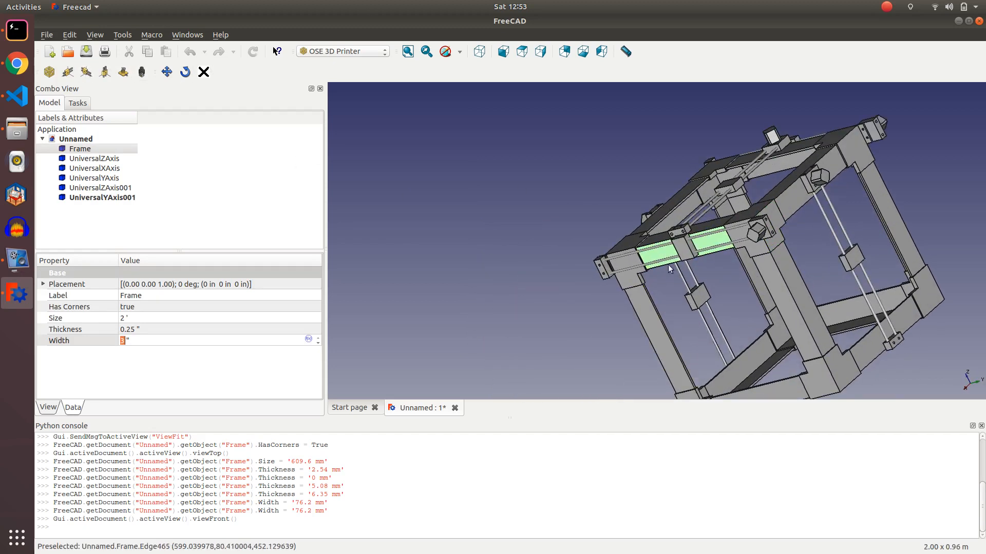
{"action": "middle_click_drag", "start_coordinate": [844, 202], "coordinate": [690, 241]}
{"action": "scroll", "coordinate": [784, 258], "scroll_direction": "down", "scroll_amount": 6}
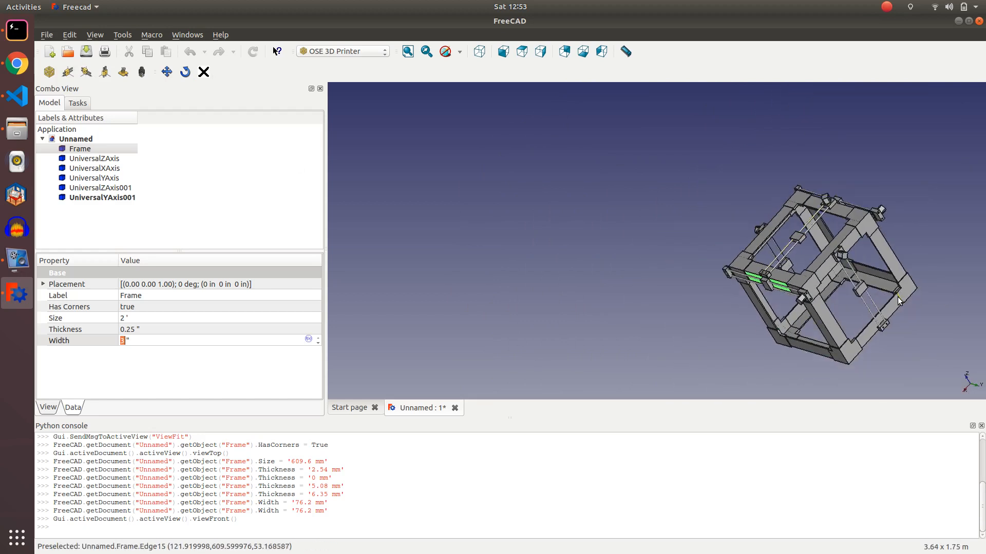
{"action": "right_click", "coordinate": [867, 324]}
{"action": "left_click", "coordinate": [822, 299]}
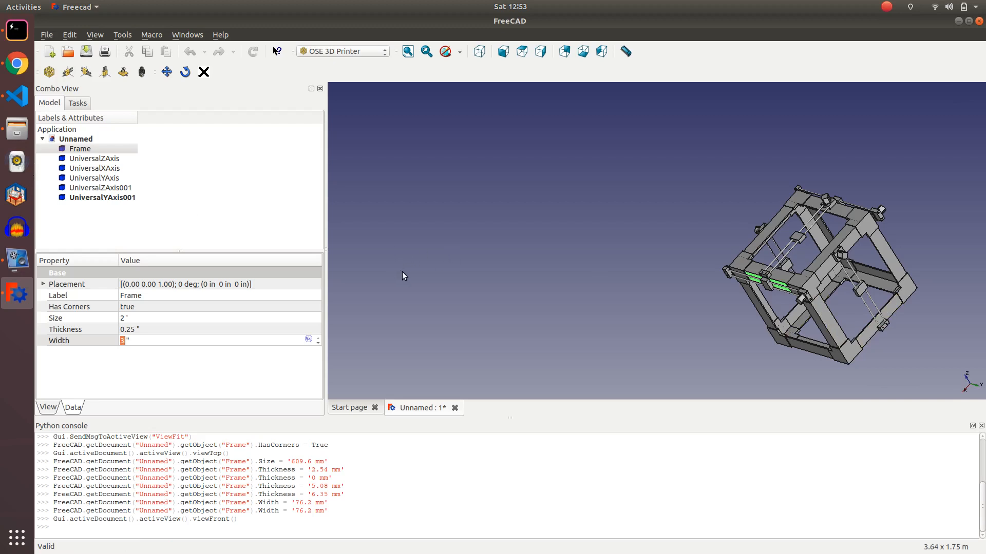
{"action": "scroll", "coordinate": [922, 353], "scroll_direction": "down", "scroll_amount": 3}
{"action": "scroll", "coordinate": [922, 352], "scroll_direction": "up", "scroll_amount": 4}
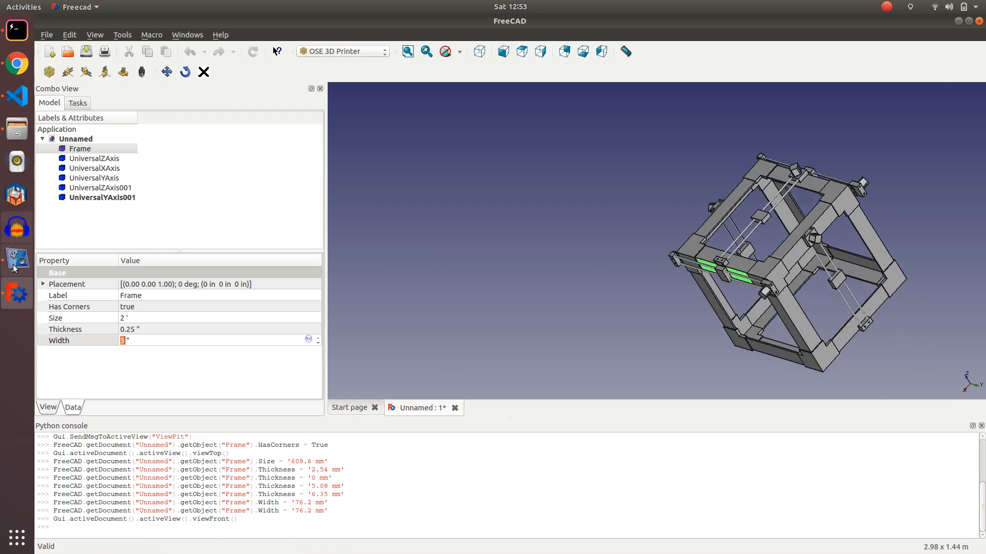